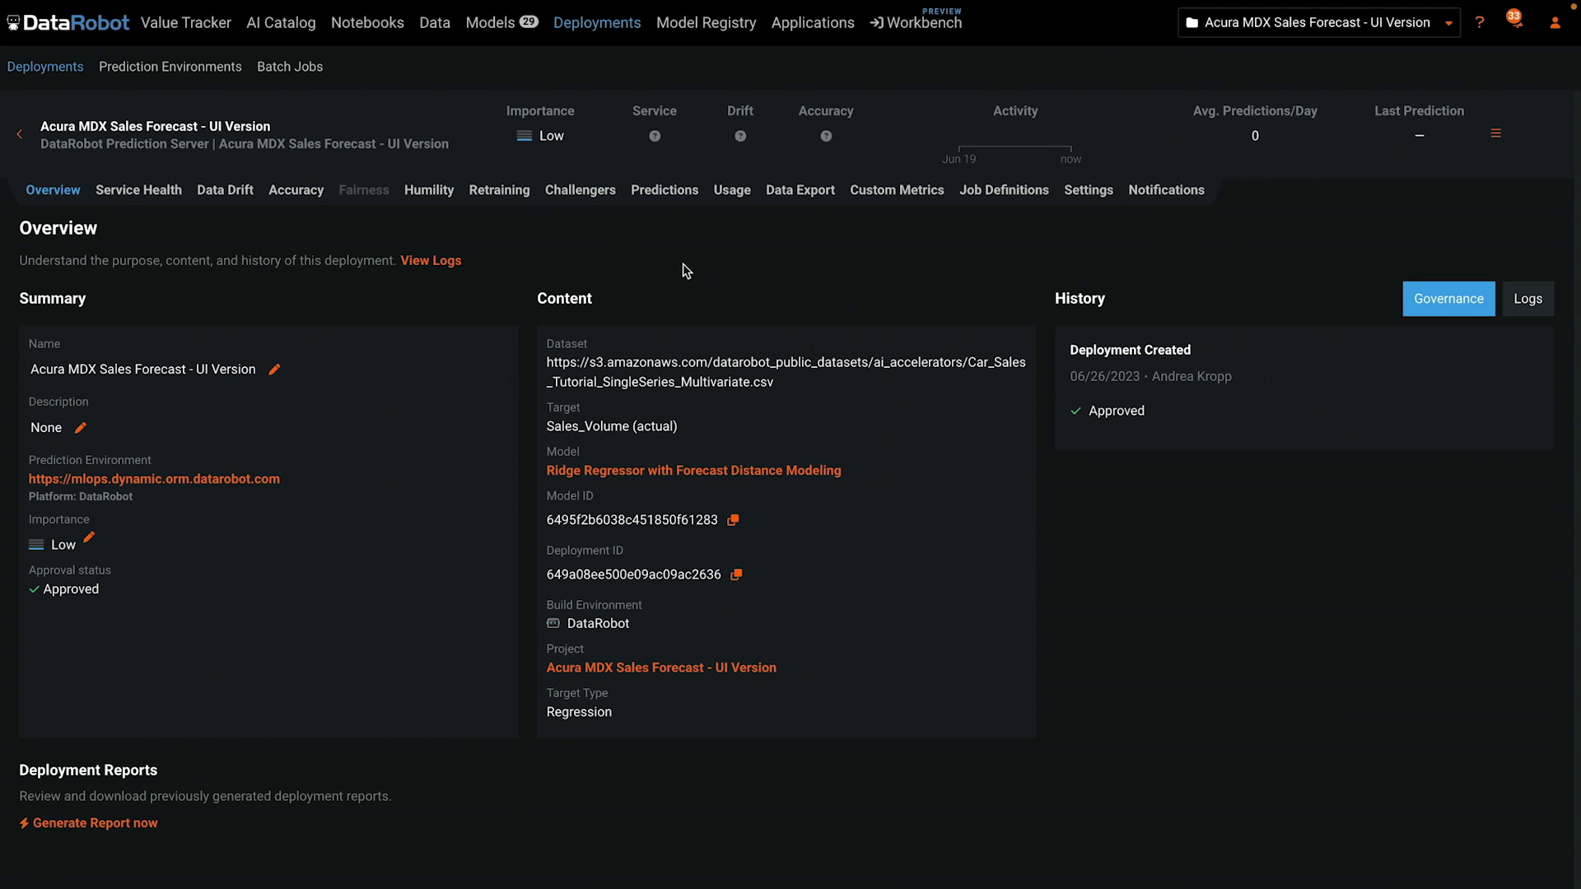
Review the deployment's Prediction API real-time Python script and job definitions, then return to Make Predictions.
{"action": "left_click", "coordinate": [662, 198]}
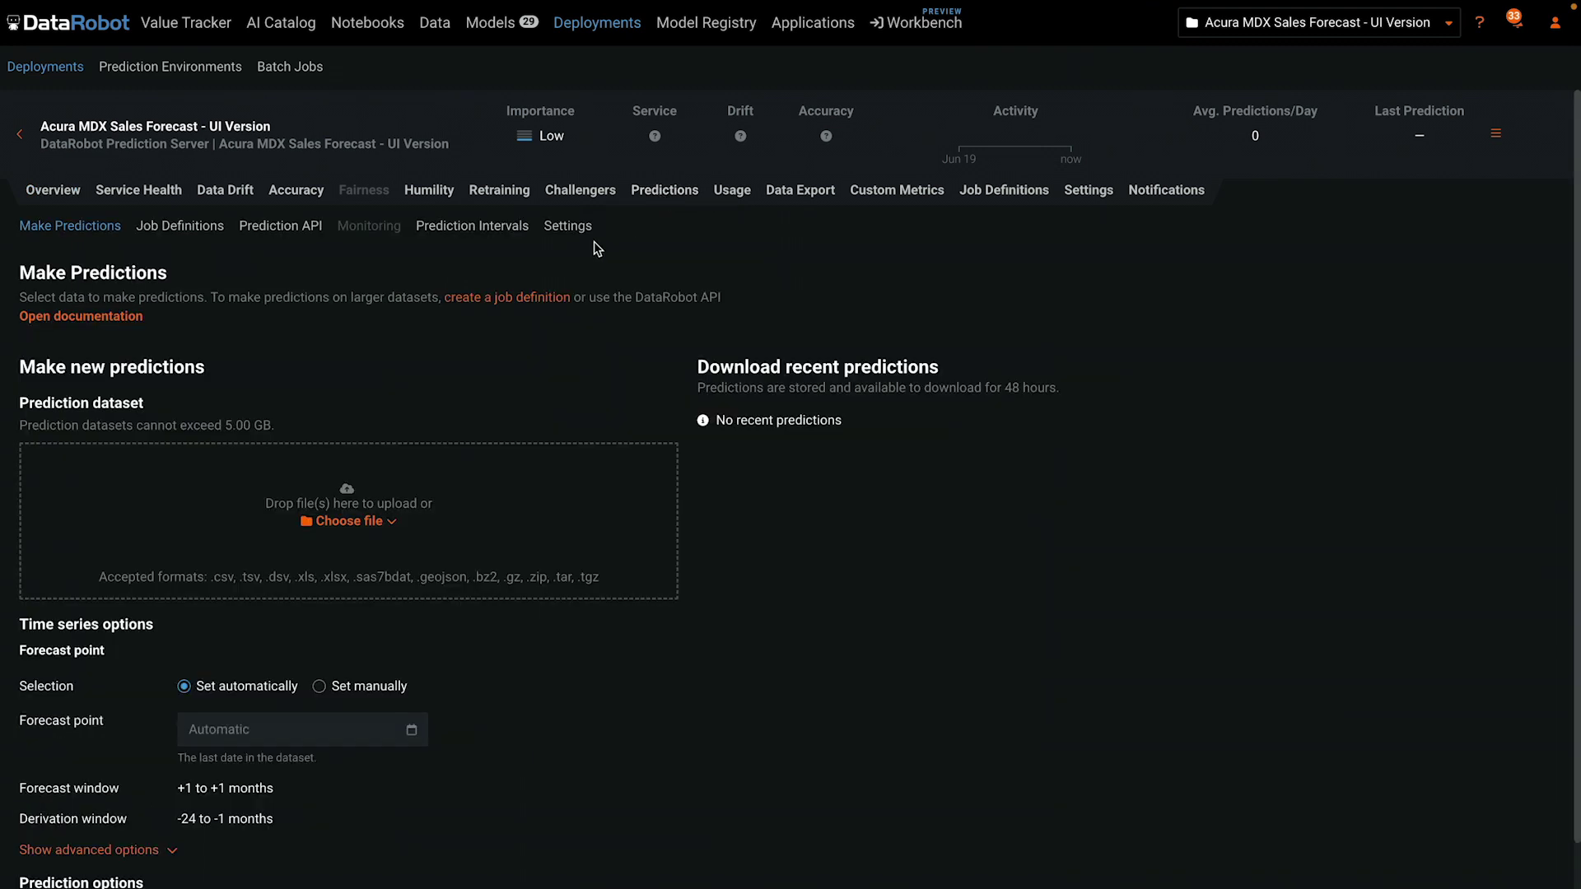
{"action": "left_click", "coordinate": [288, 234]}
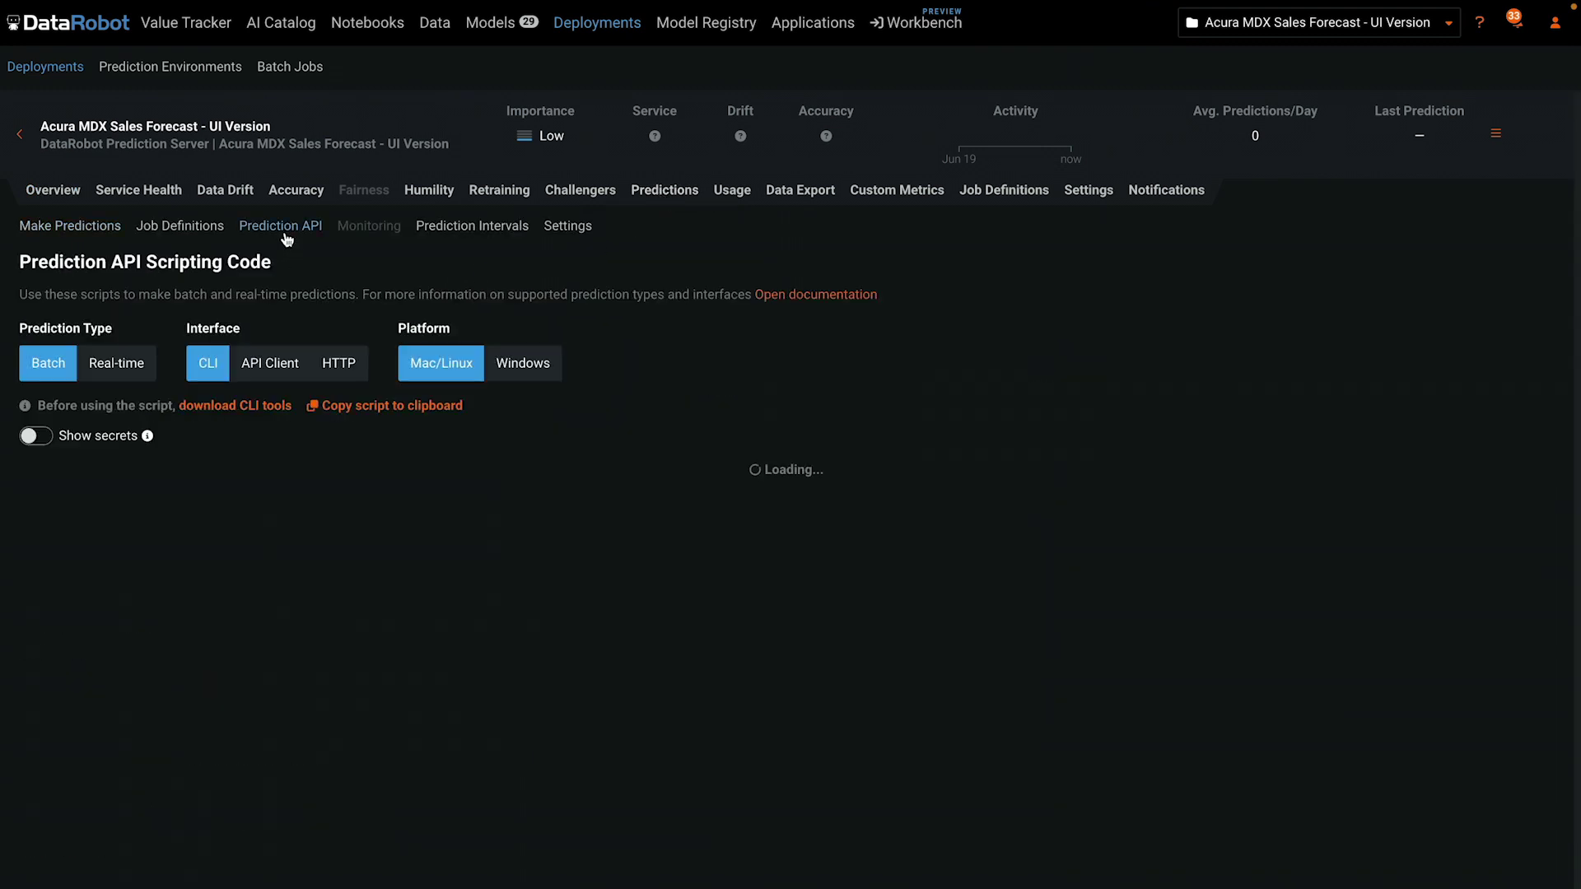
{"action": "left_click", "coordinate": [125, 375]}
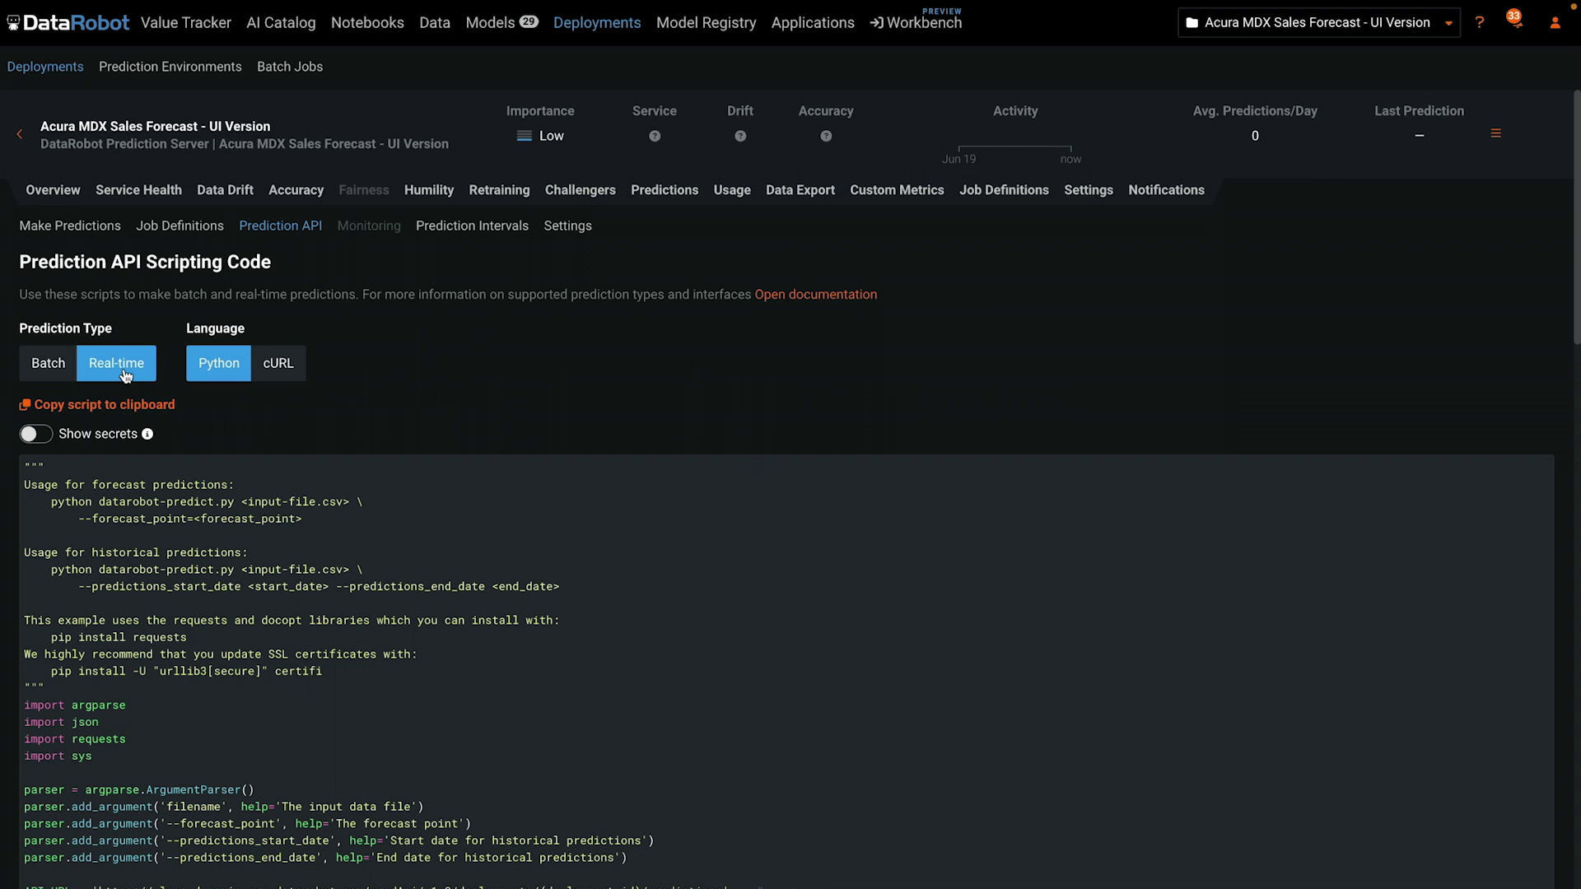
{"action": "left_click", "coordinate": [186, 229]}
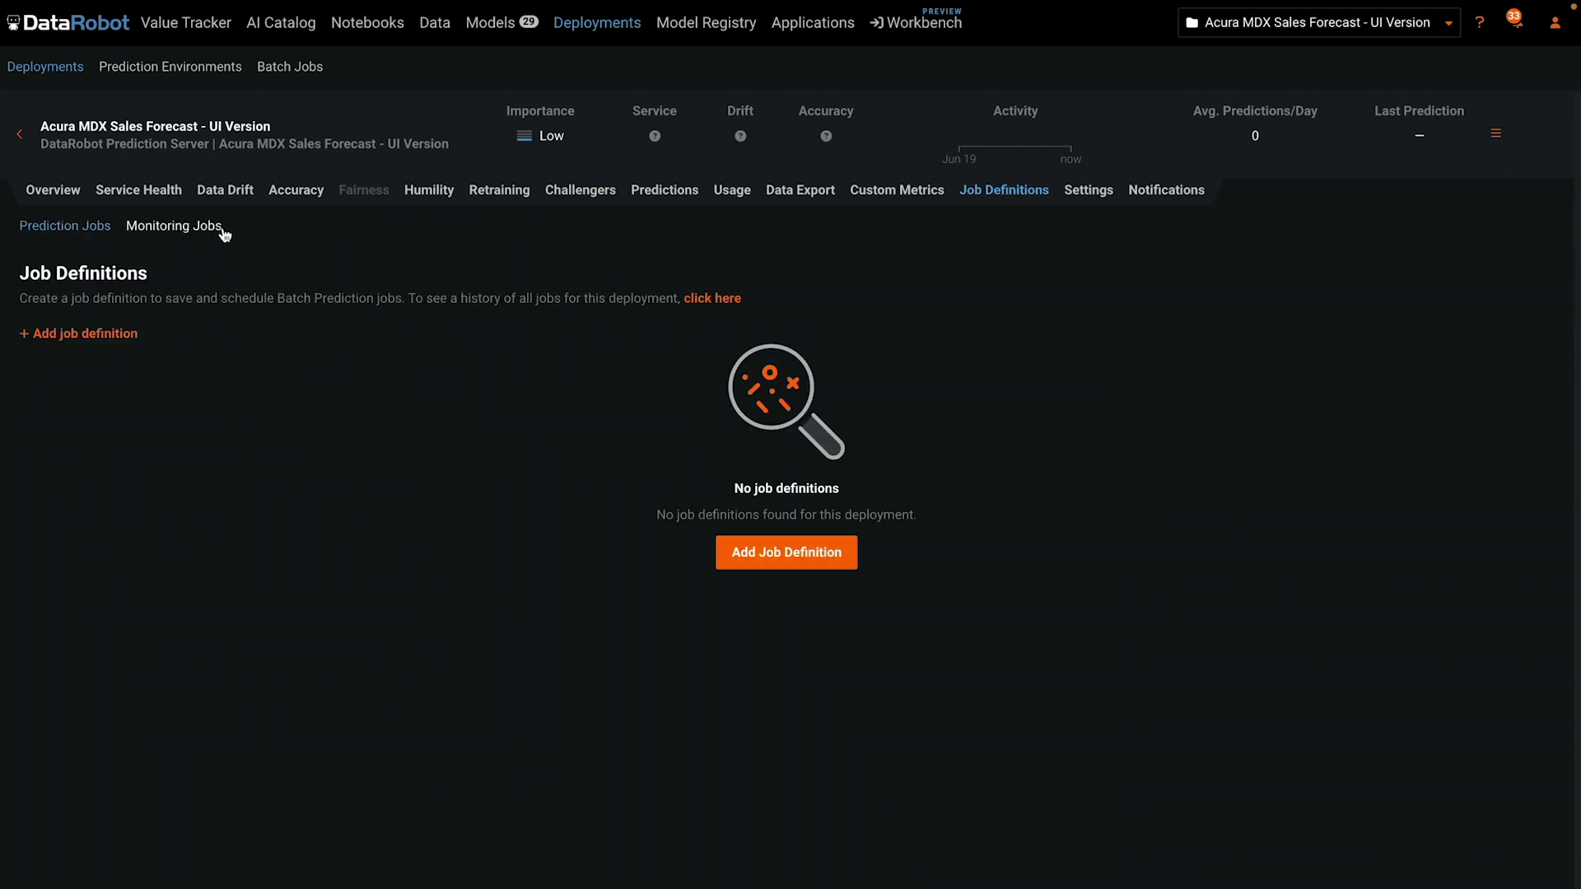
{"action": "left_click", "coordinate": [673, 204]}
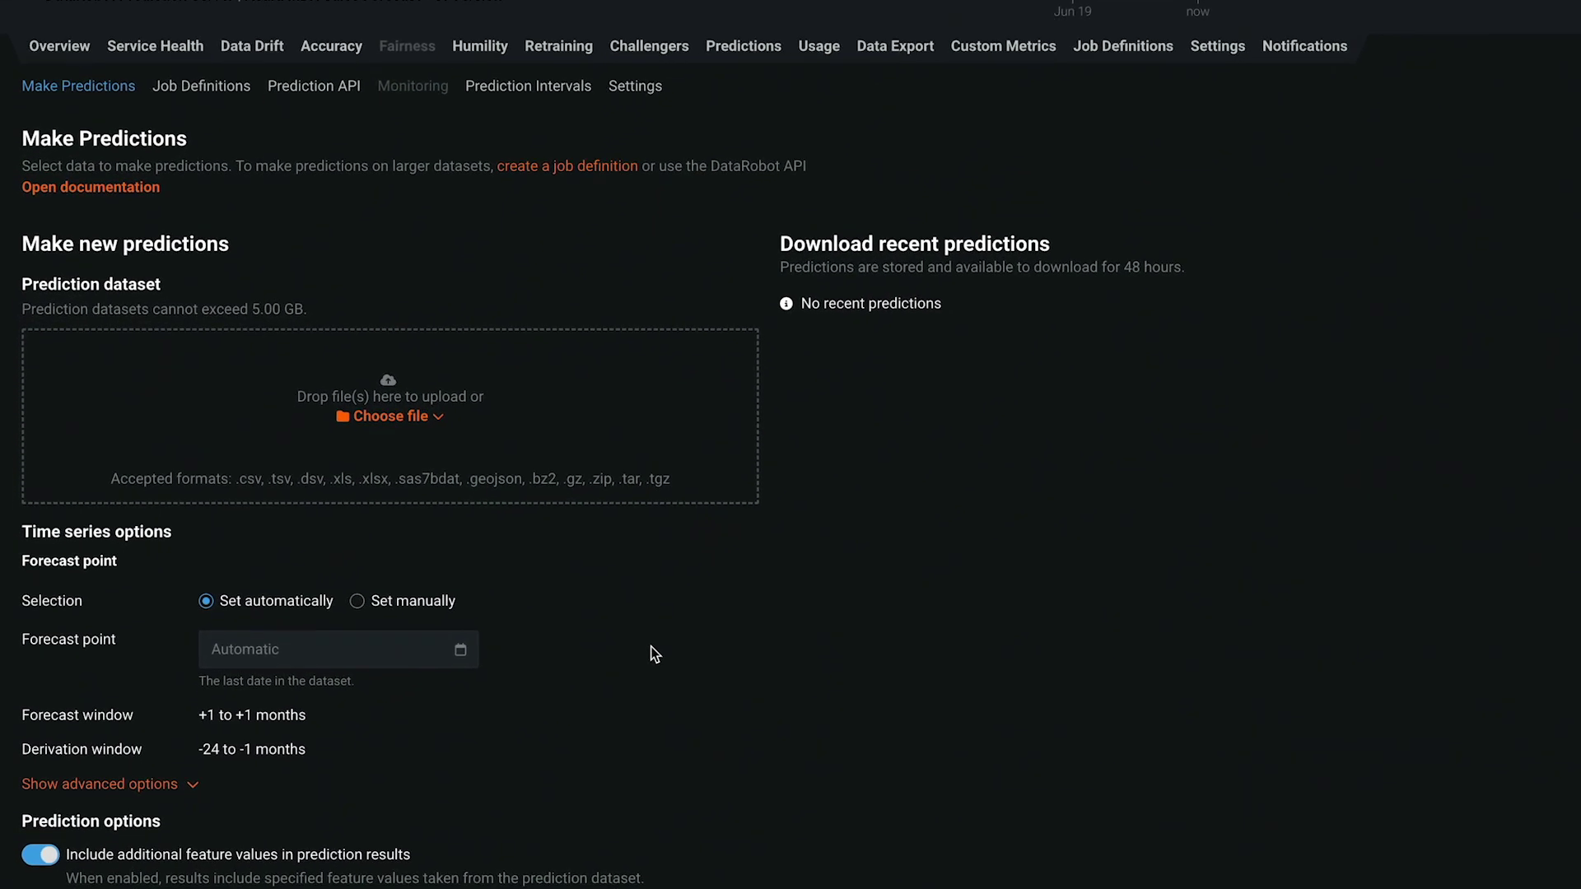
Highlight the +1 to +1 months forecast window and -24 to -1 months derivation window.
{"action": "left_click_drag", "start_coordinate": [25, 657], "coordinate": [348, 671]}
{"action": "left_click", "coordinate": [348, 656]}
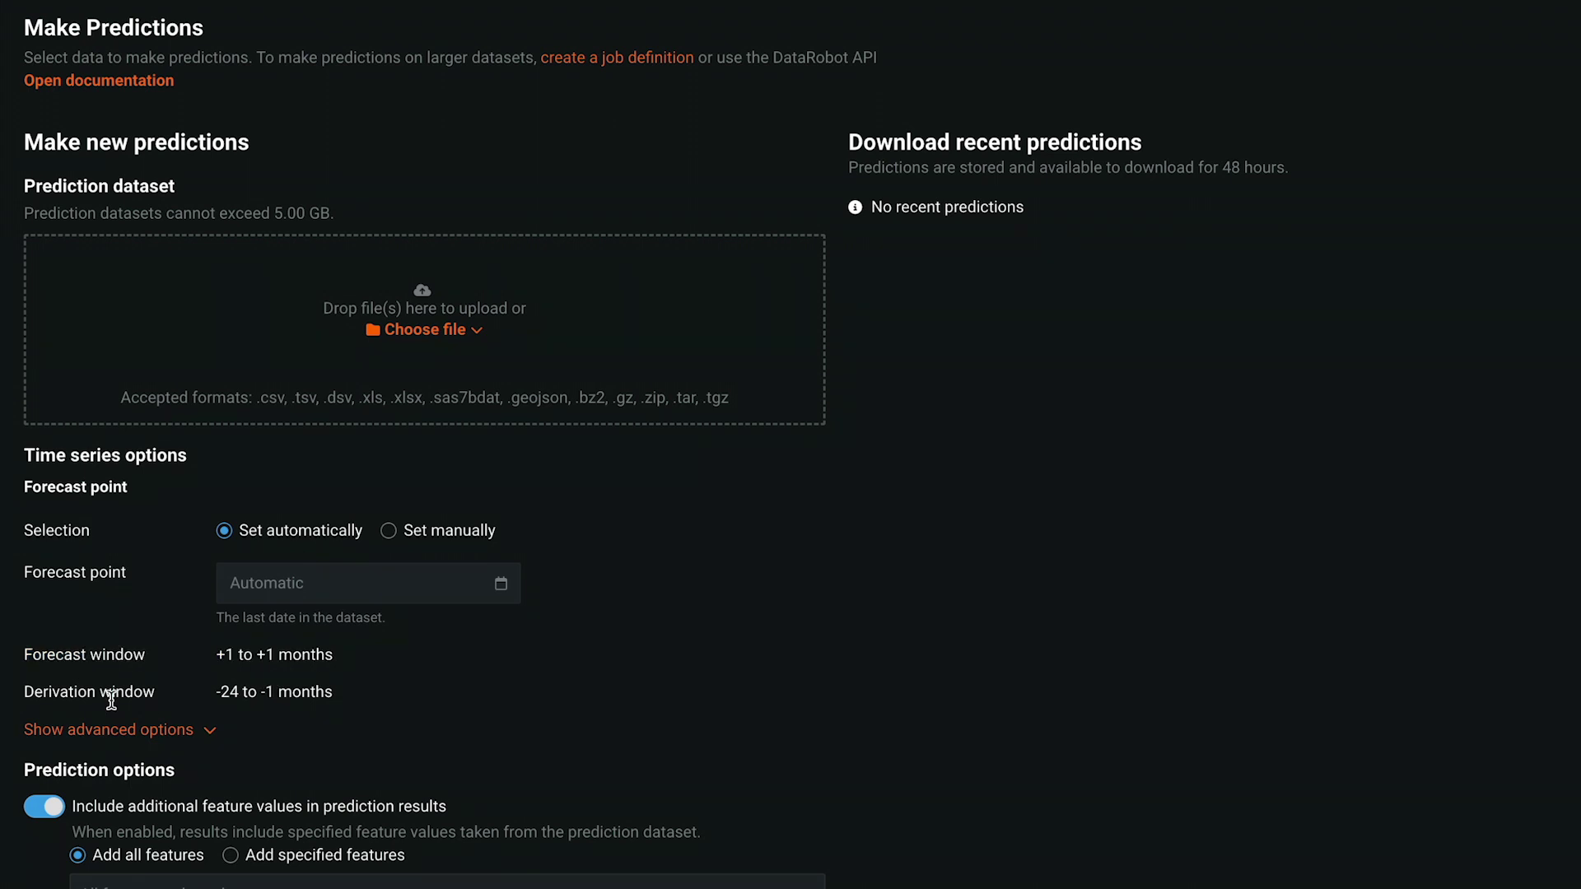
{"action": "left_click_drag", "start_coordinate": [23, 694], "coordinate": [349, 702]}
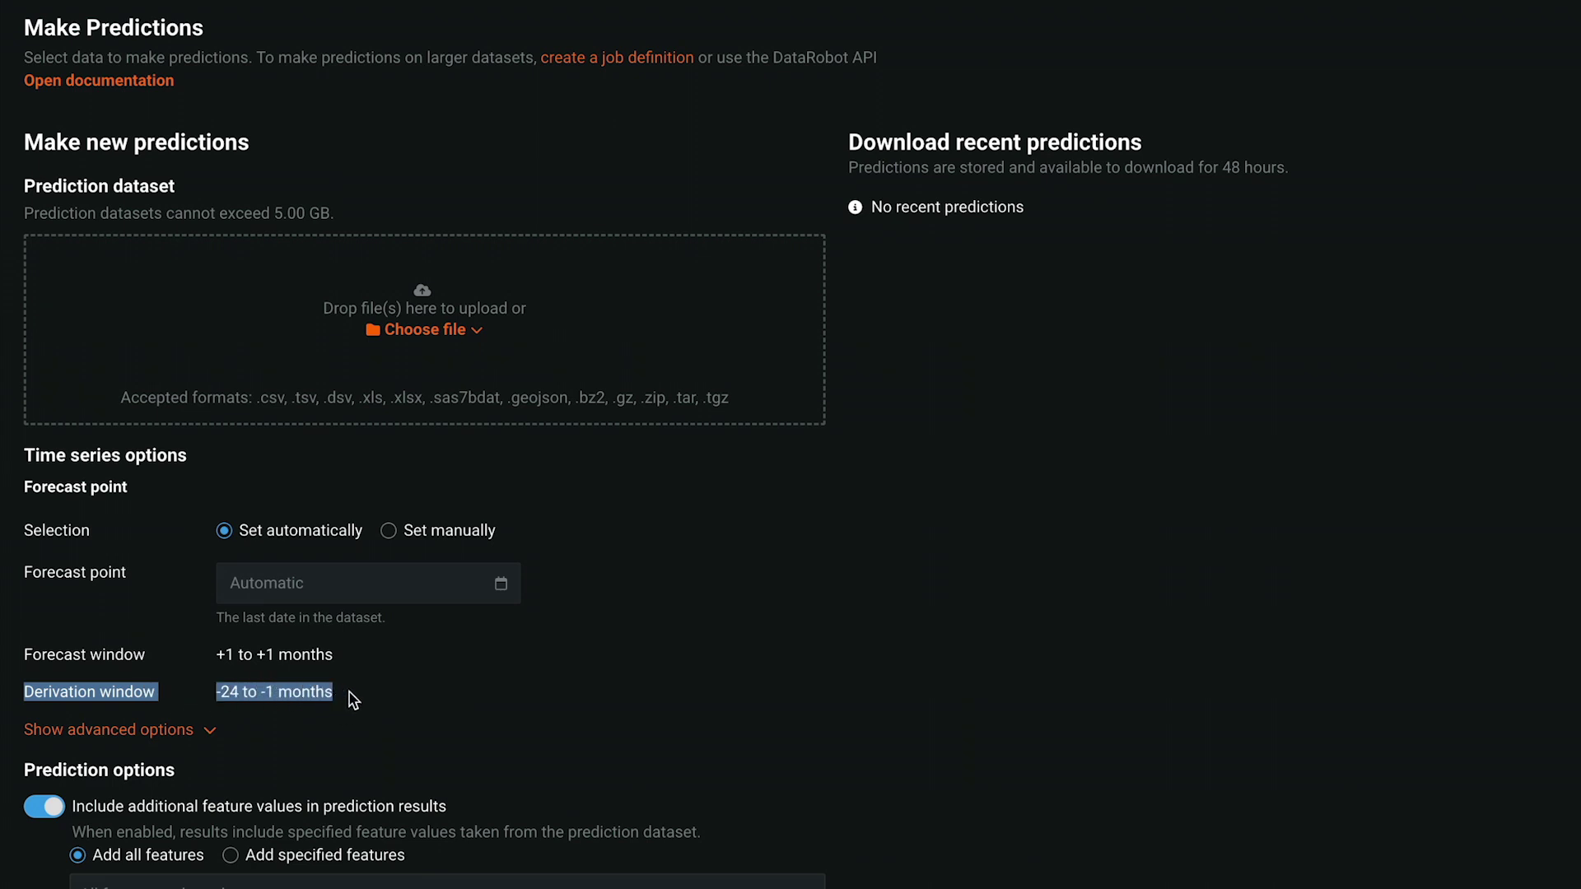
{"action": "left_click", "coordinate": [353, 700]}
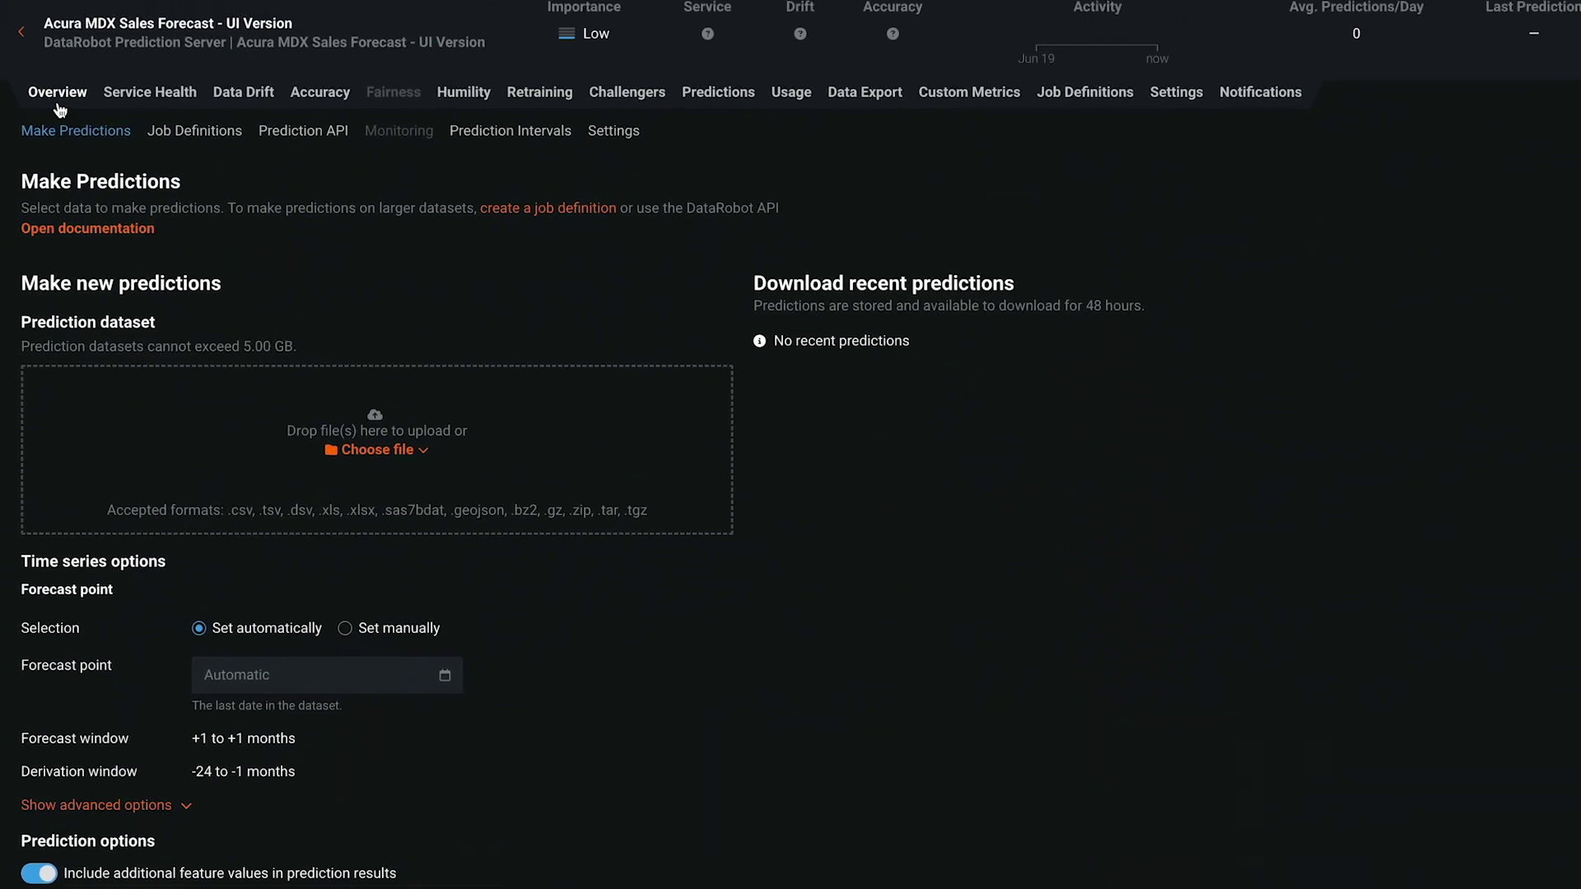
From the deployment Overview, open the Ridge Regressor with Forecast Distance Modeling blueprint.
{"action": "left_click", "coordinate": [53, 178]}
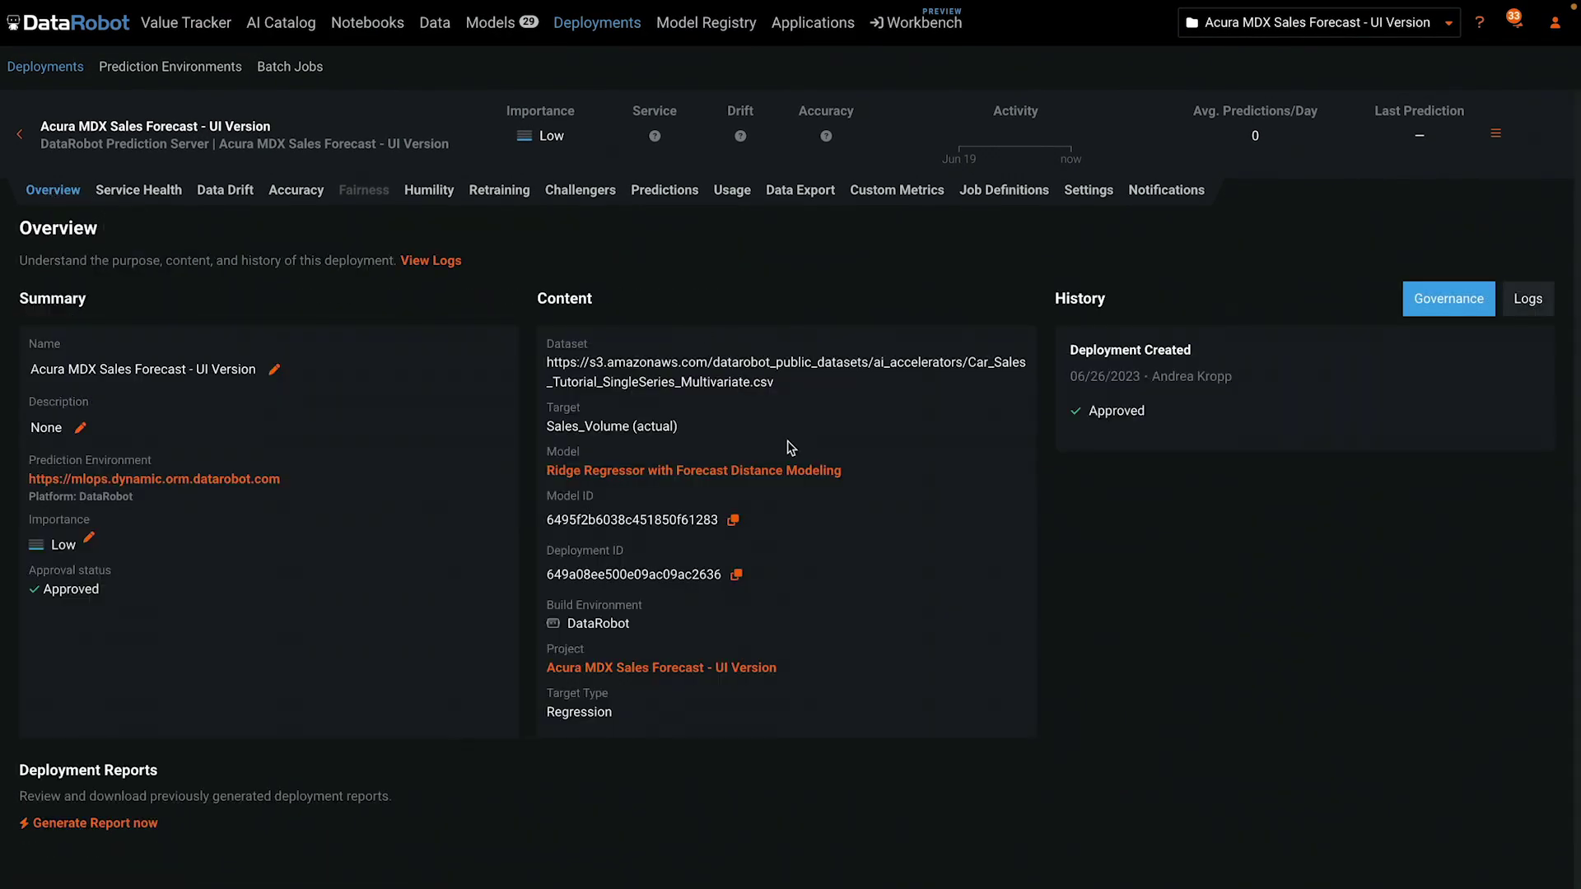
{"action": "left_click", "coordinate": [698, 477]}
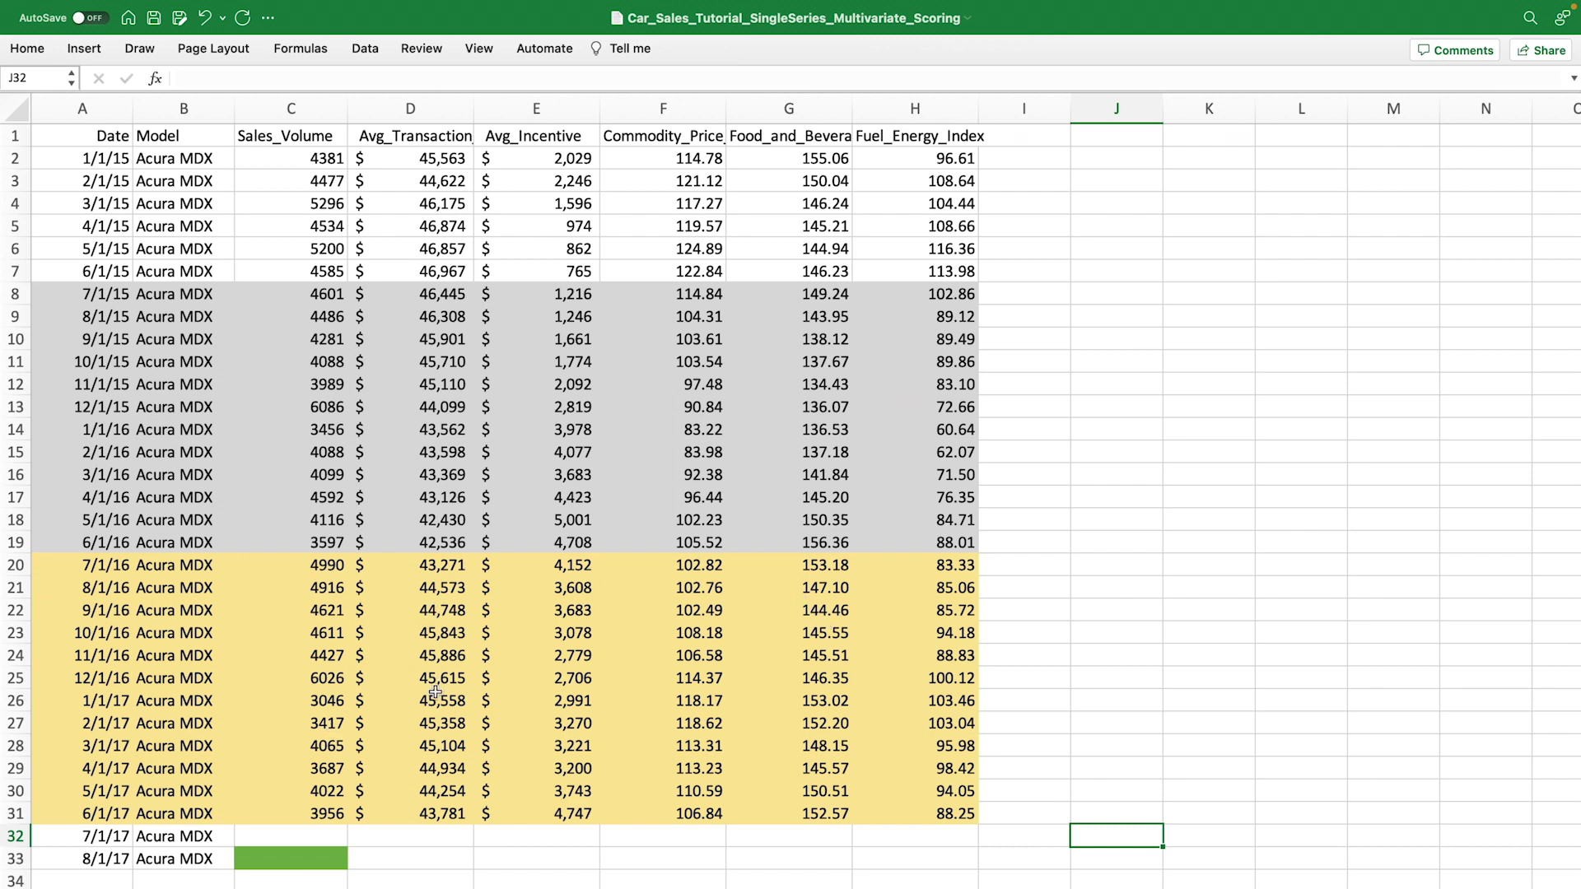
{"action": "left_click", "coordinate": [14, 836]}
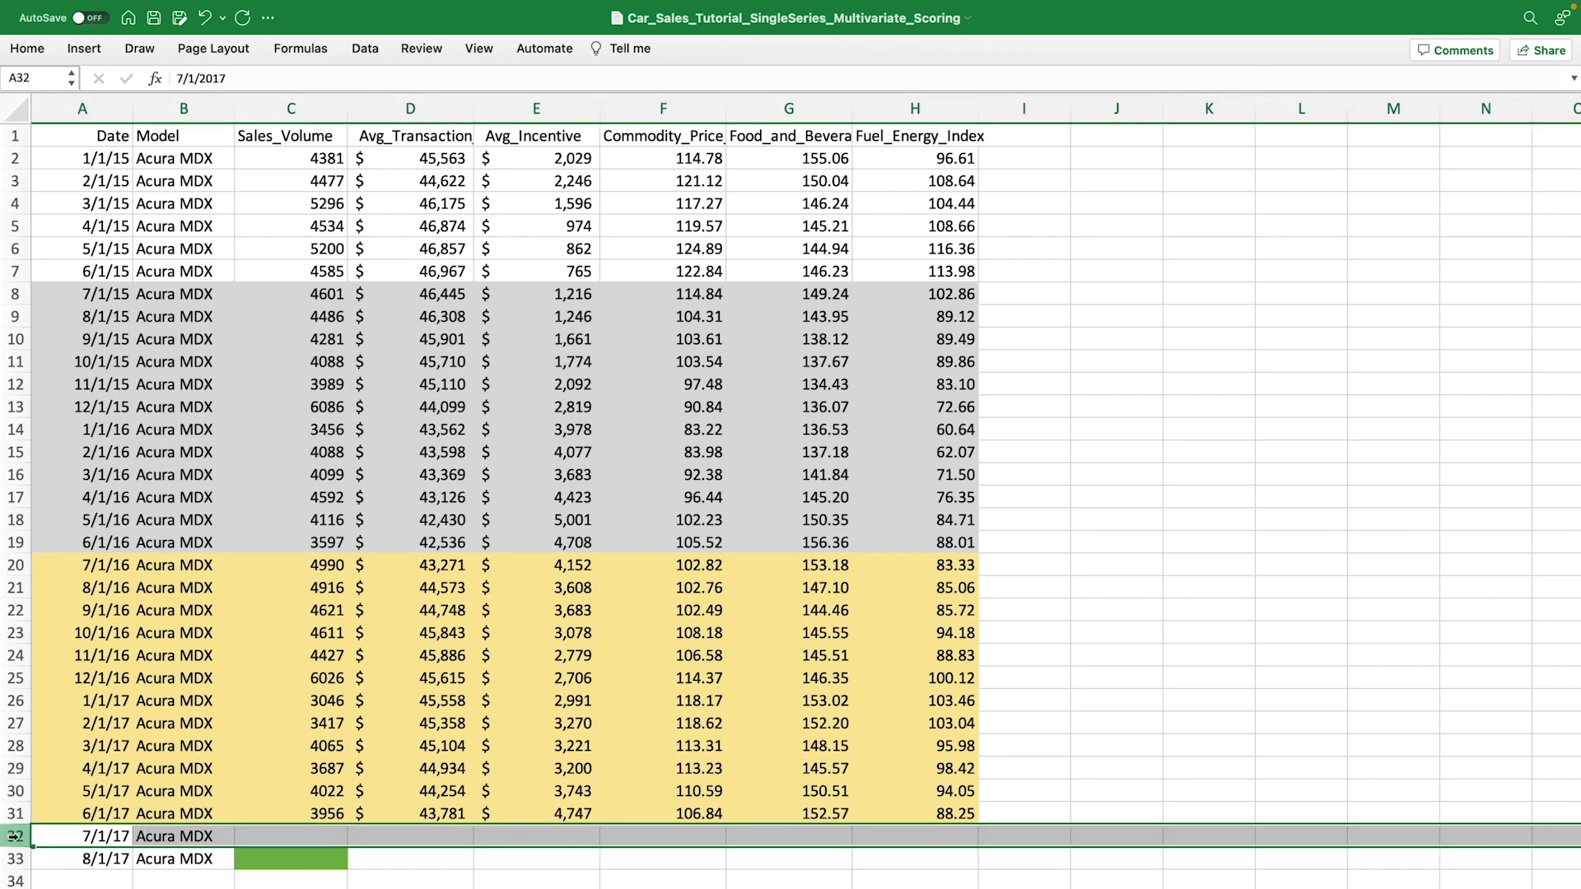
{"action": "left_click", "coordinate": [307, 835]}
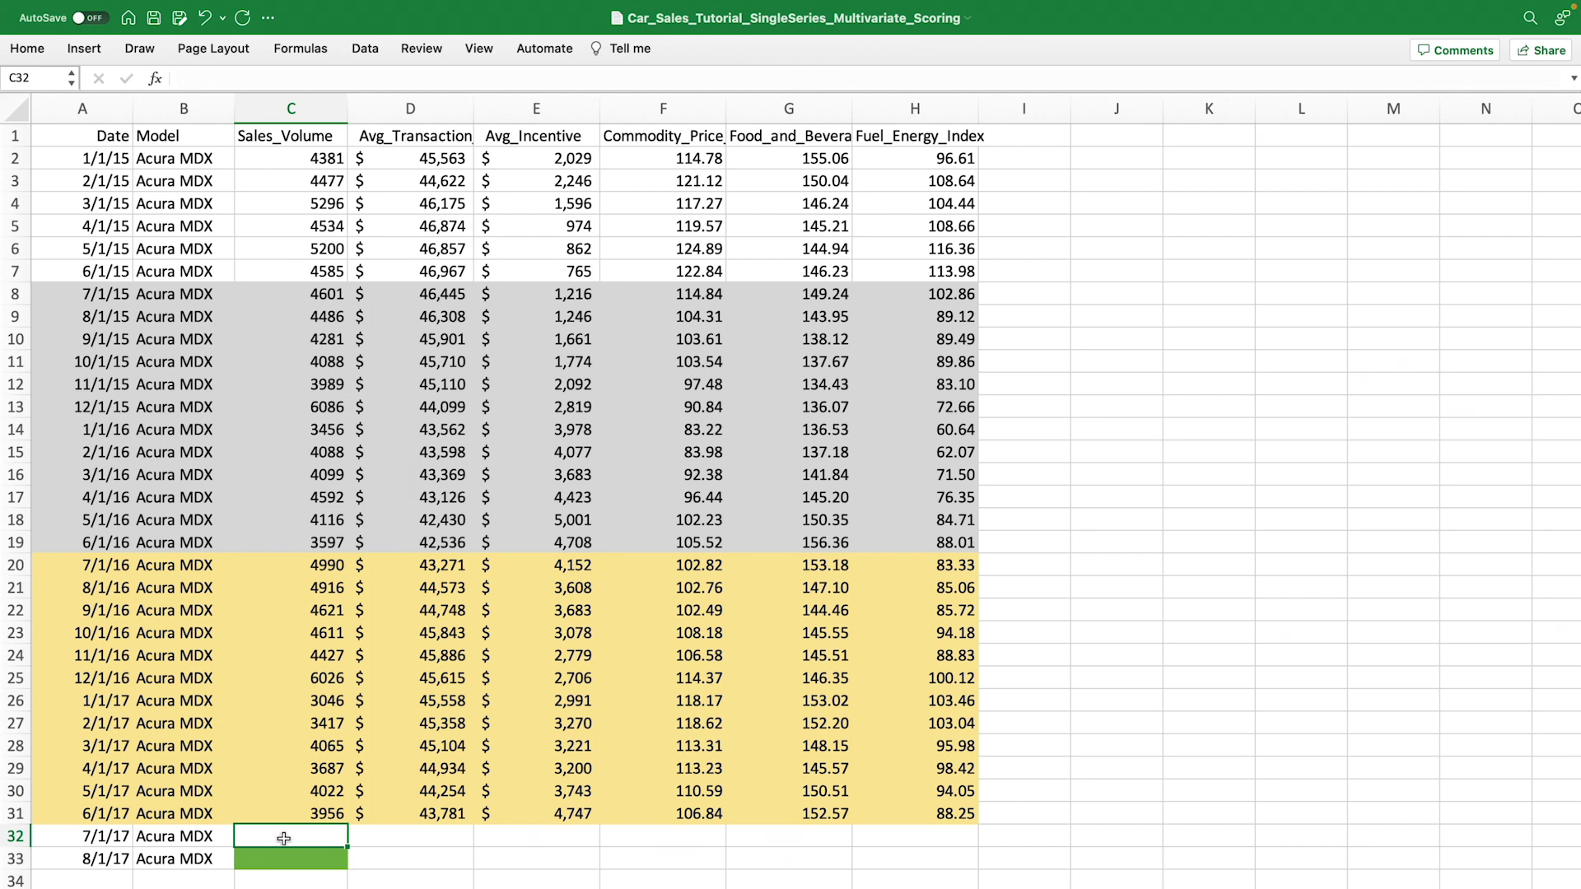
{"action": "left_click_drag", "start_coordinate": [288, 814], "coordinate": [309, 159]}
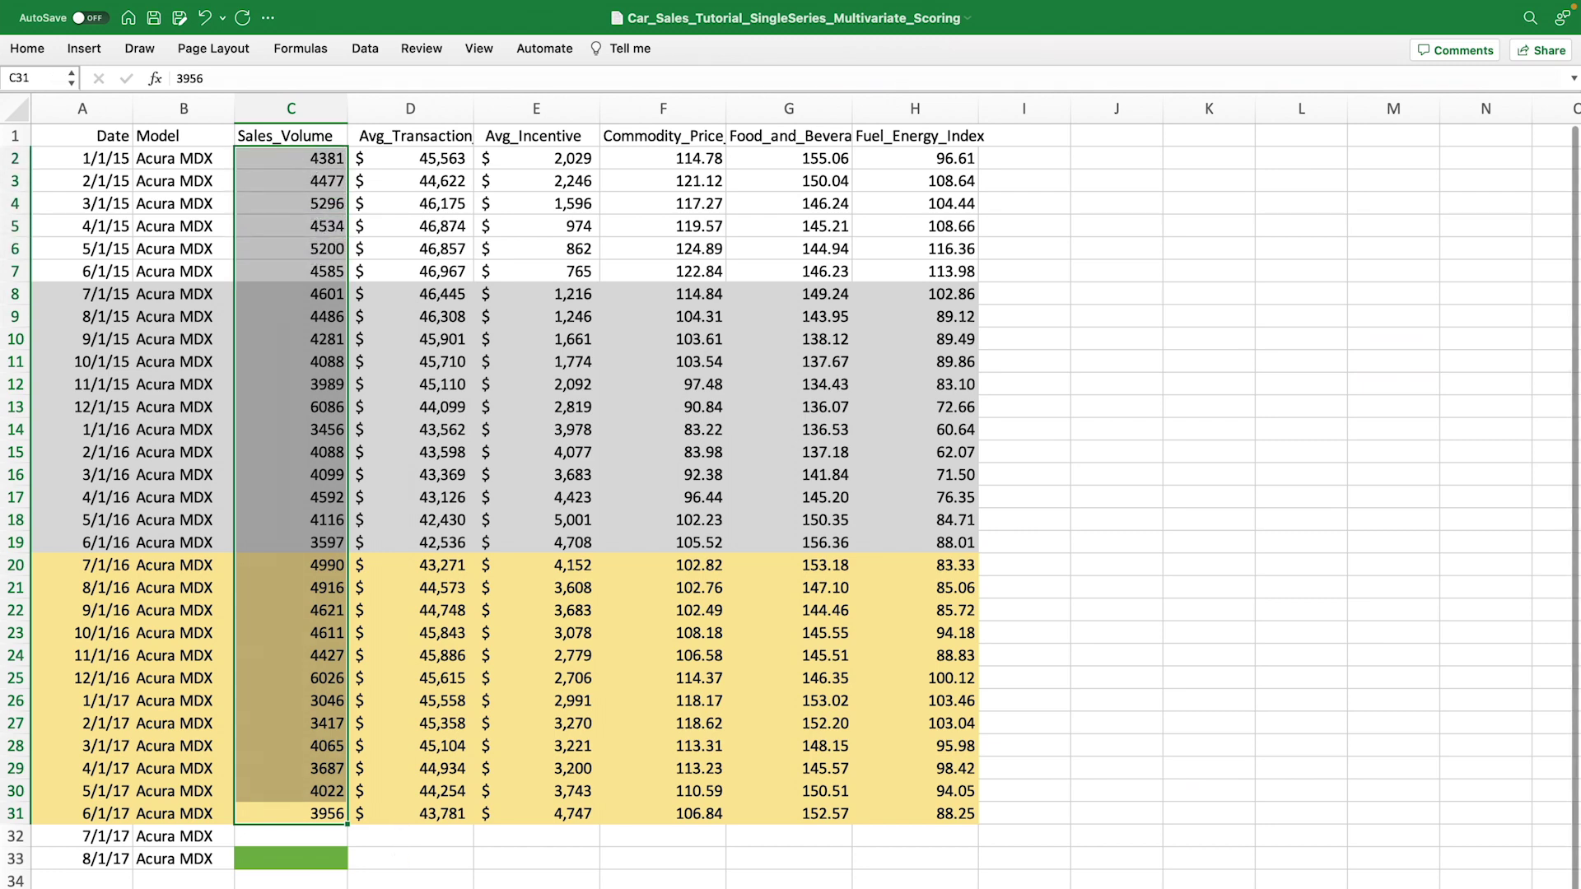
{"action": "left_click", "coordinate": [305, 858]}
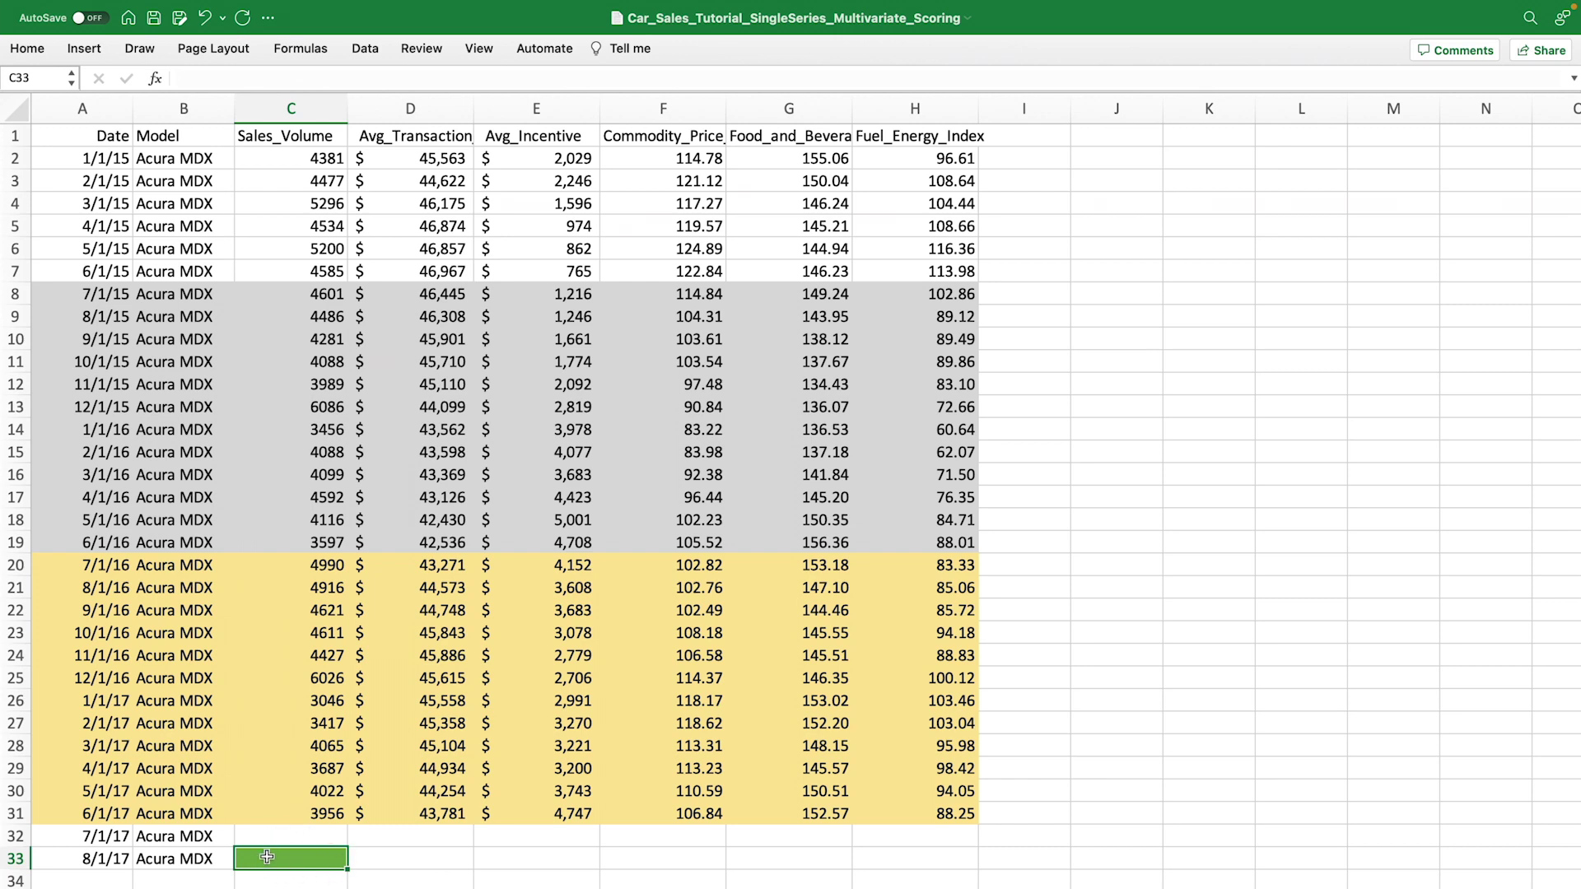
{"action": "left_click_drag", "start_coordinate": [11, 815], "coordinate": [11, 294]}
{"action": "left_click", "coordinate": [1117, 722]}
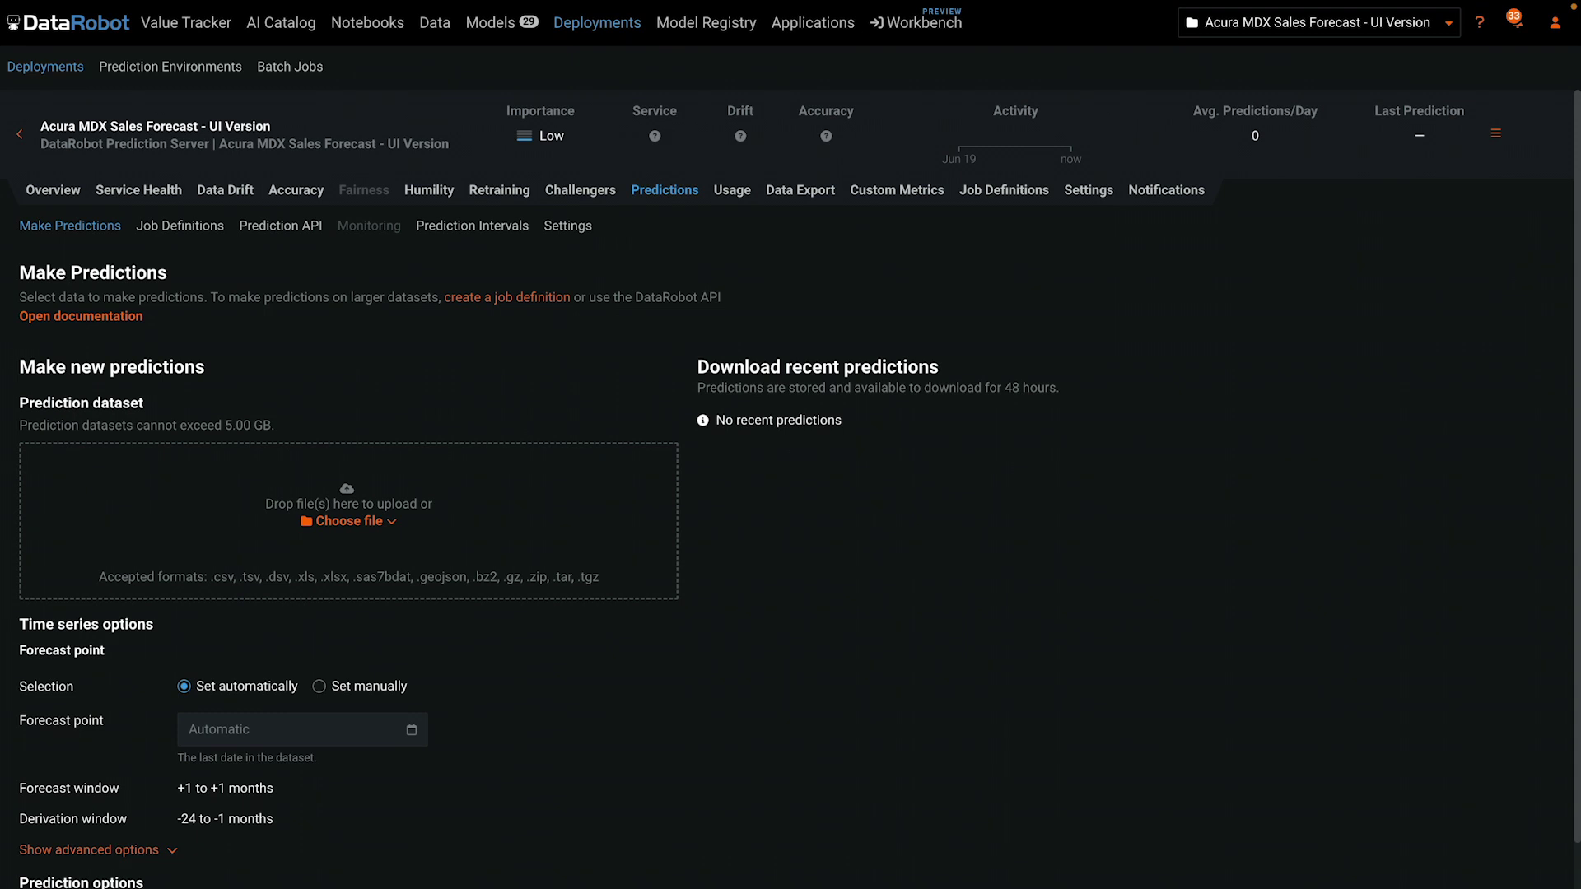
Score Car_Sales_Tutorial_SingleSeries_Multivariate_Scoring.csv and open the downloaded prediction results in Excel.
{"action": "left_click_drag", "start_coordinate": [1359, 461], "coordinate": [309, 506]}
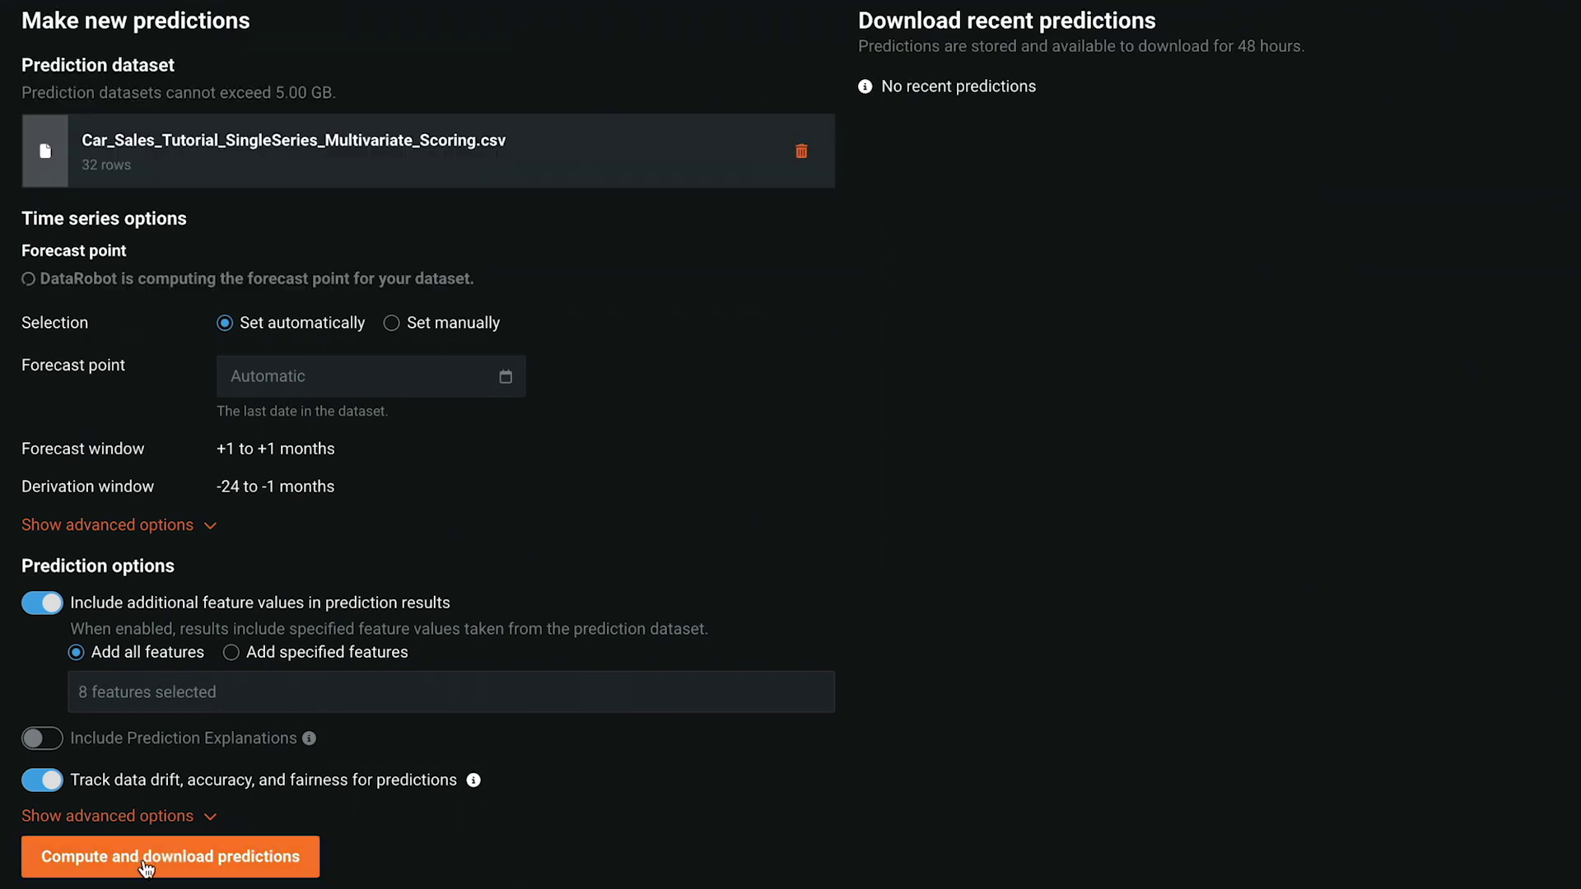
{"action": "left_click", "coordinate": [174, 860]}
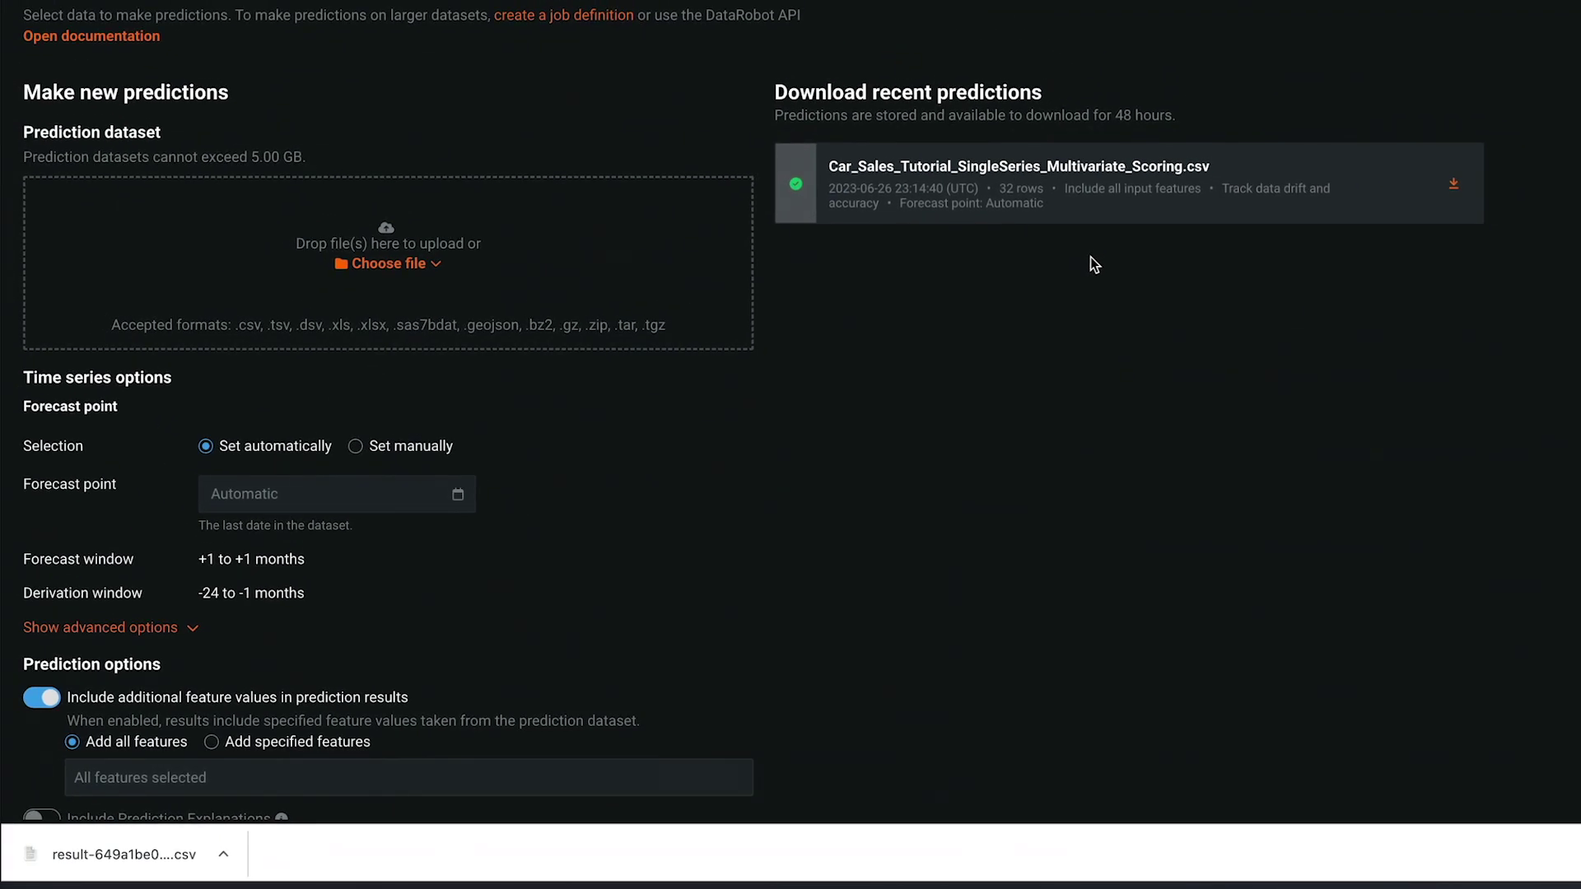
{"action": "left_click", "coordinate": [224, 854]}
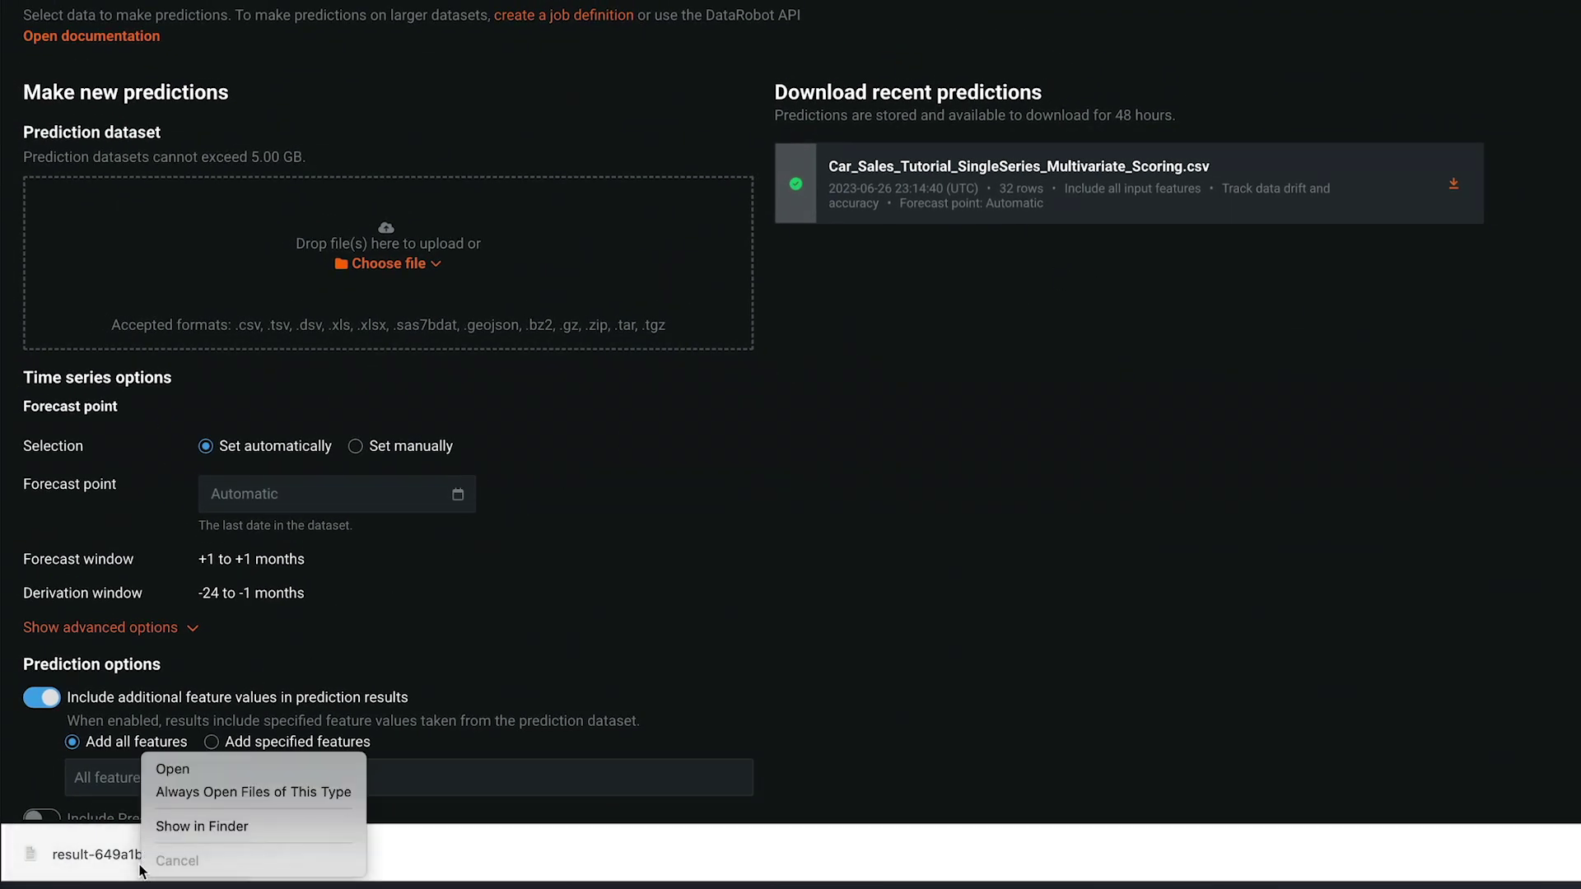
{"action": "left_click", "coordinate": [165, 763]}
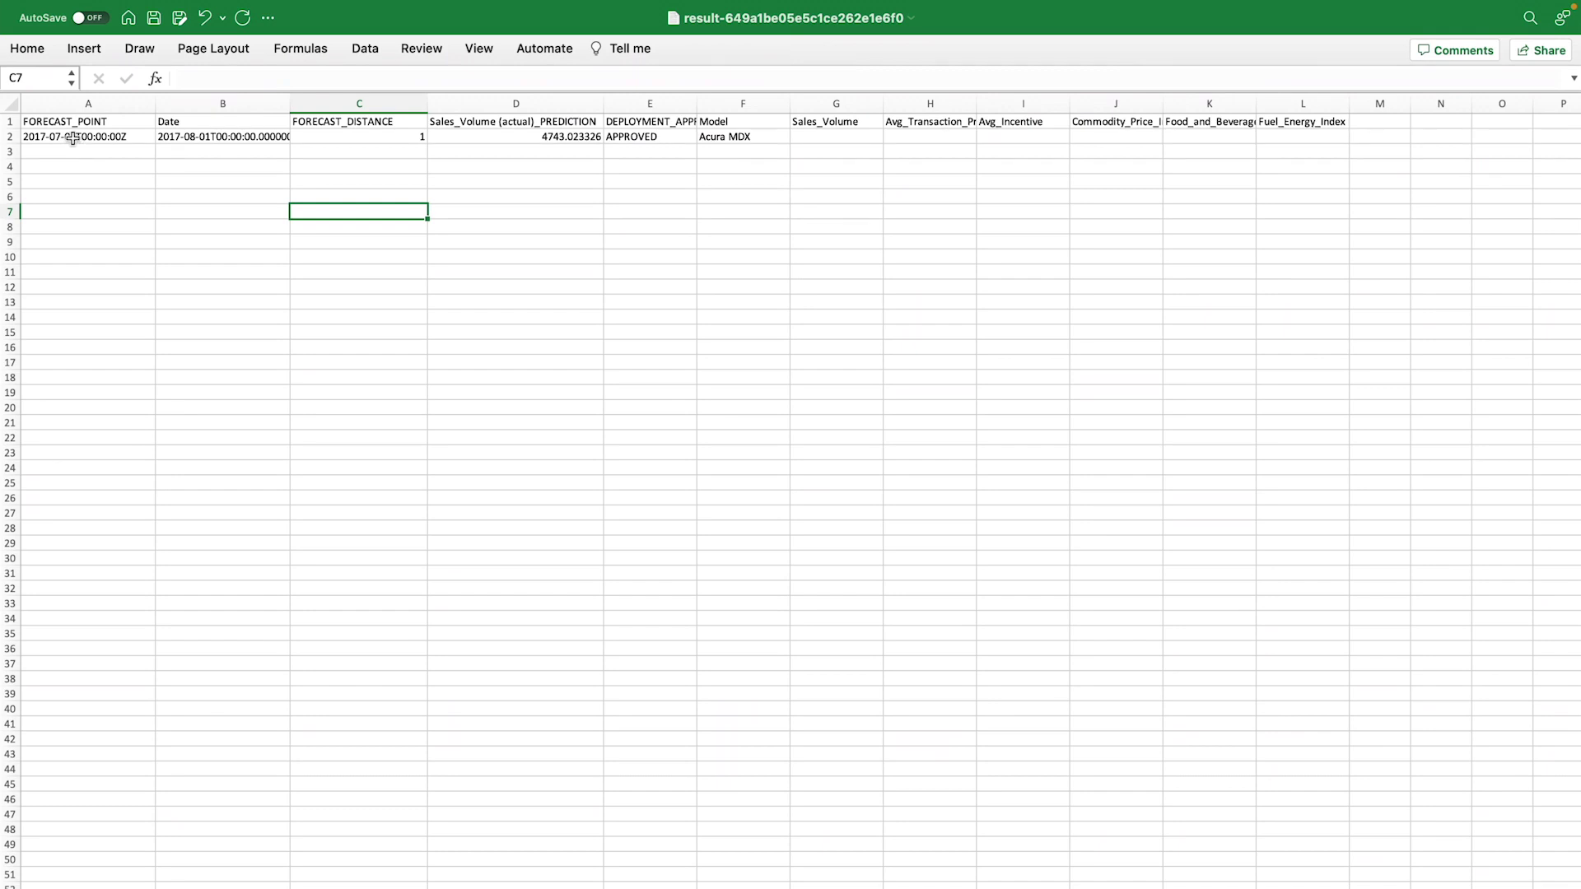
{"action": "left_click", "coordinate": [77, 89]}
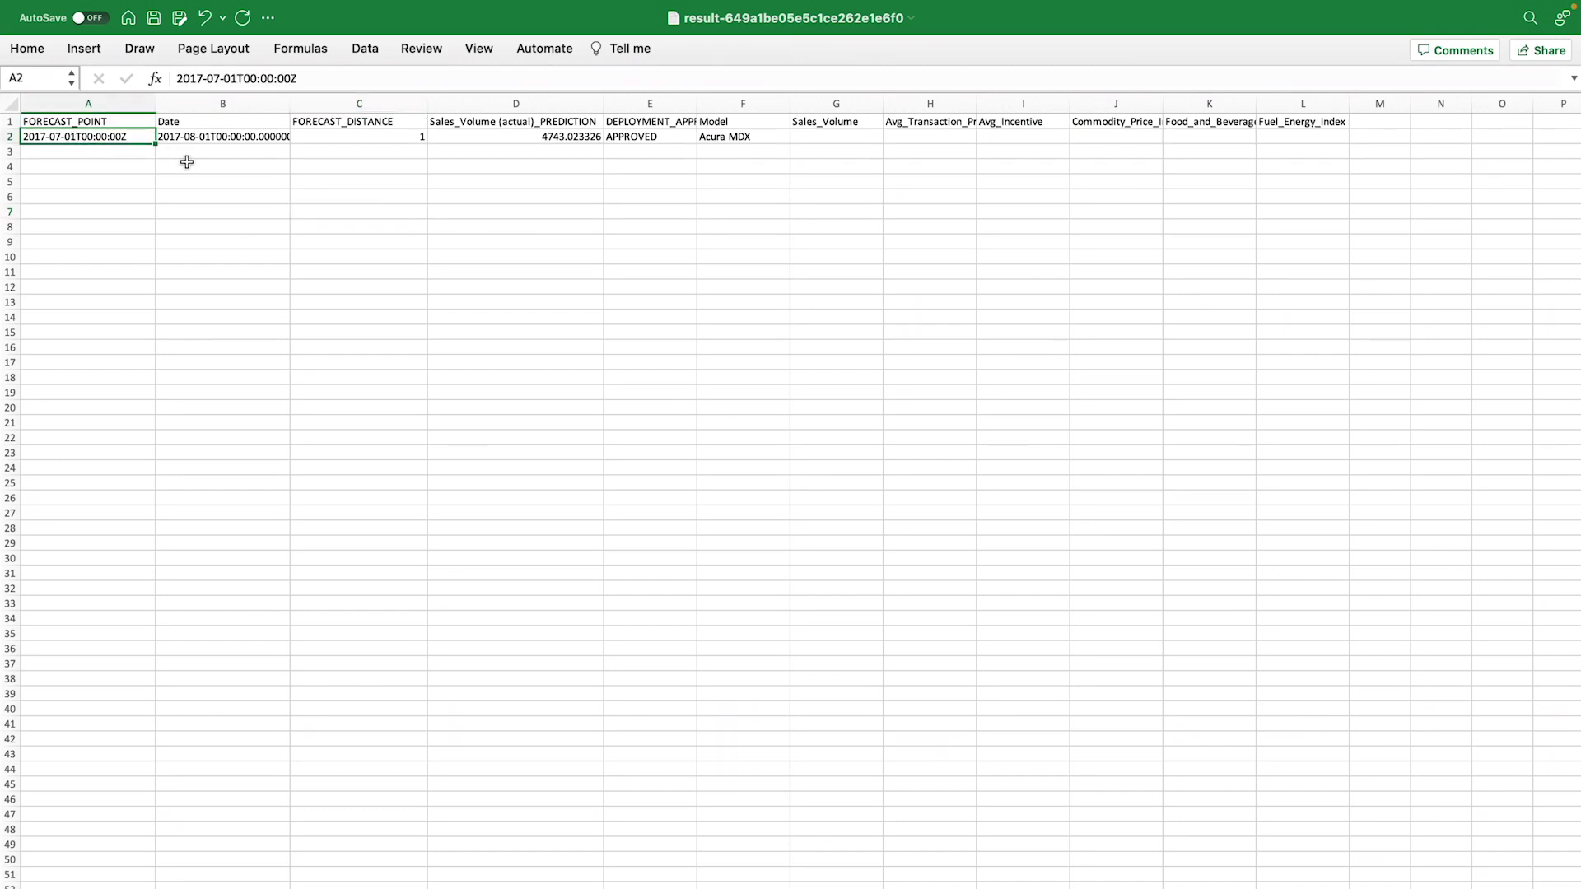
{"action": "left_click", "coordinate": [238, 135]}
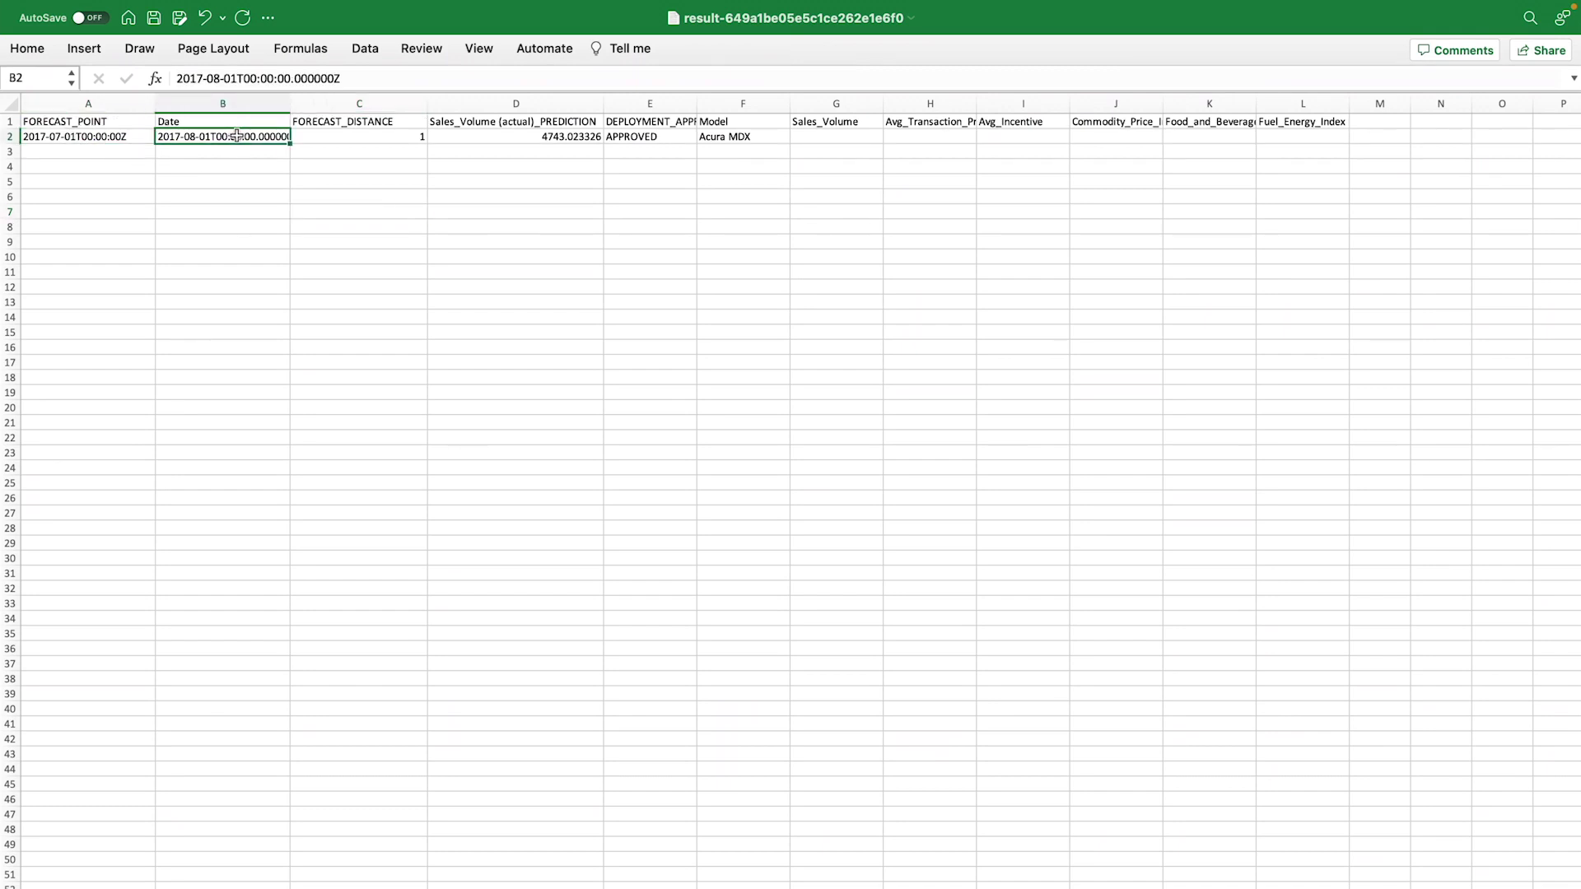
{"action": "left_click", "coordinate": [523, 138]}
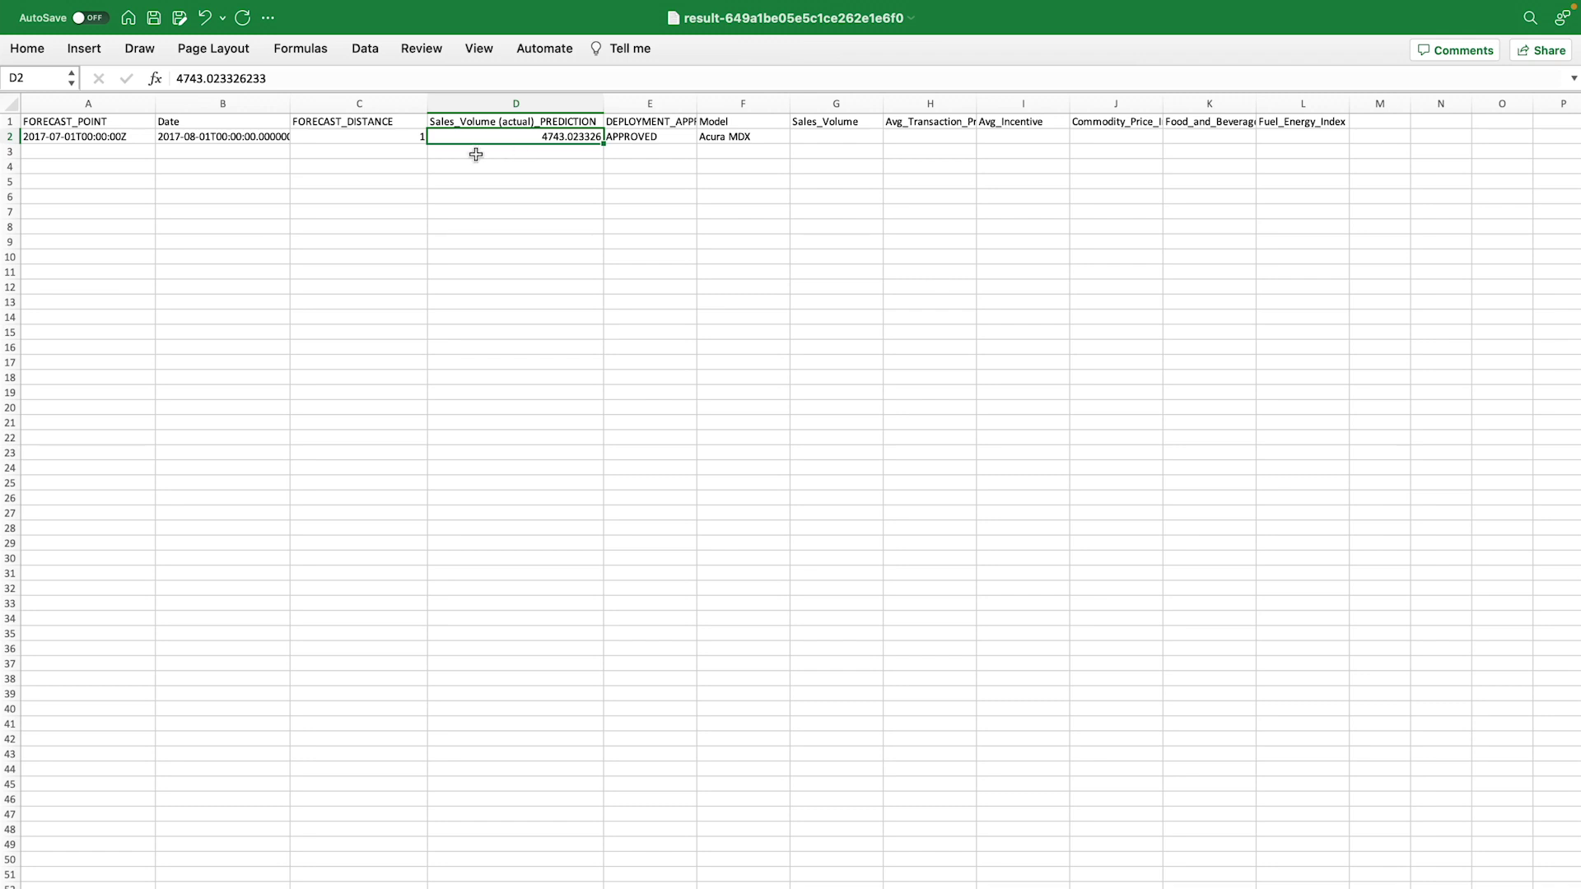
Switch from Excel back to the deployment's Make Predictions page in the browser.
{"action": "key", "text": "ctrl+Left"}
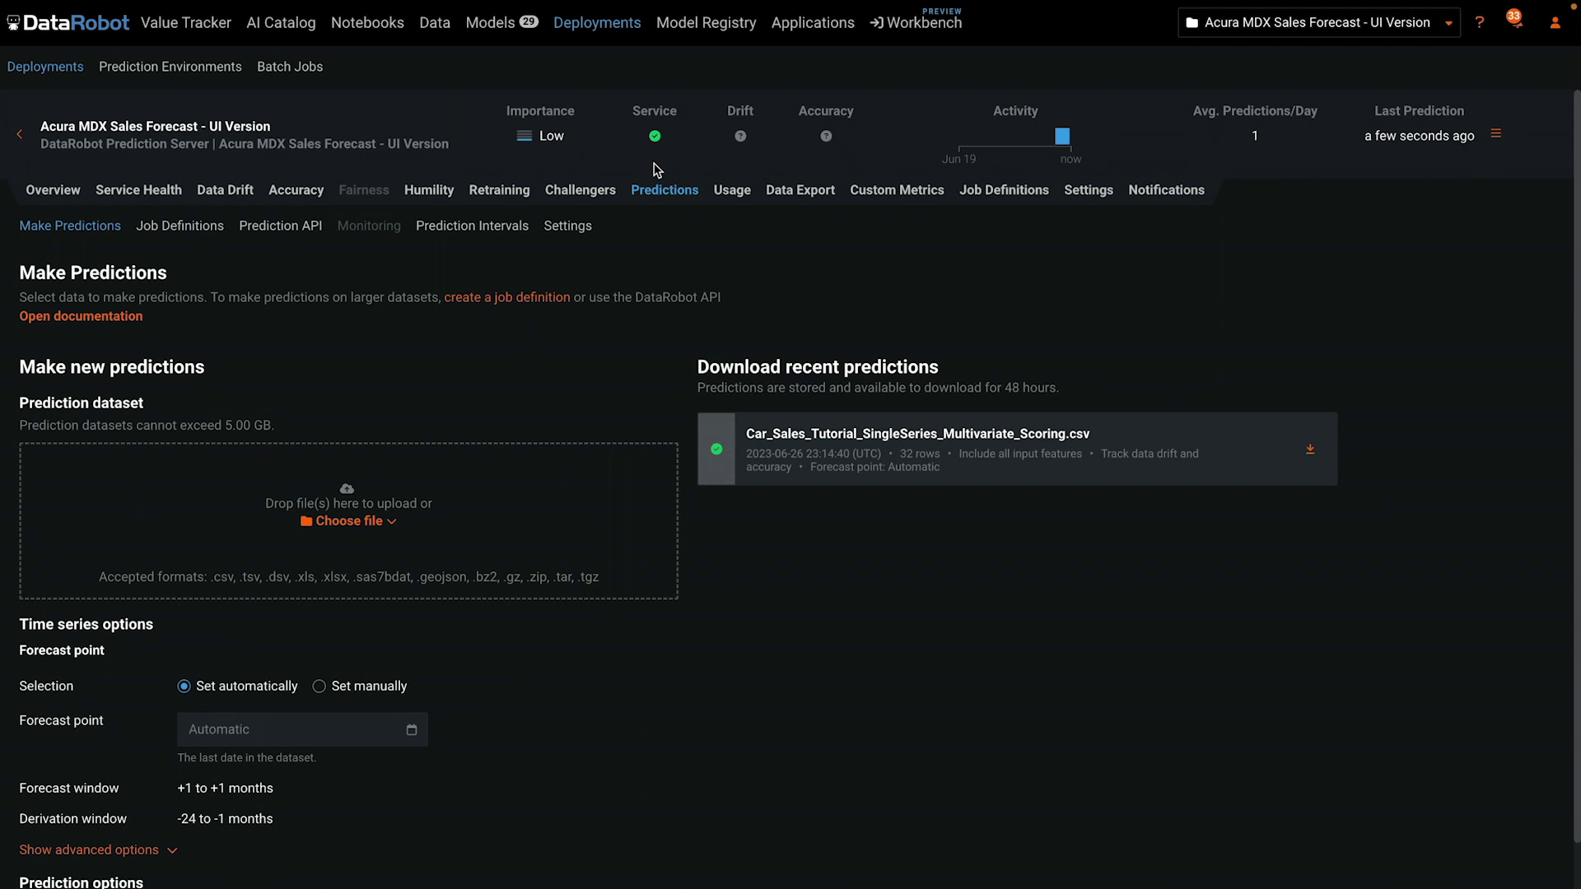
Open the Getting Started with Time Series Tutorial notebook and review the dataset-loading and append-two-rows cells.
{"action": "left_click", "coordinate": [387, 31]}
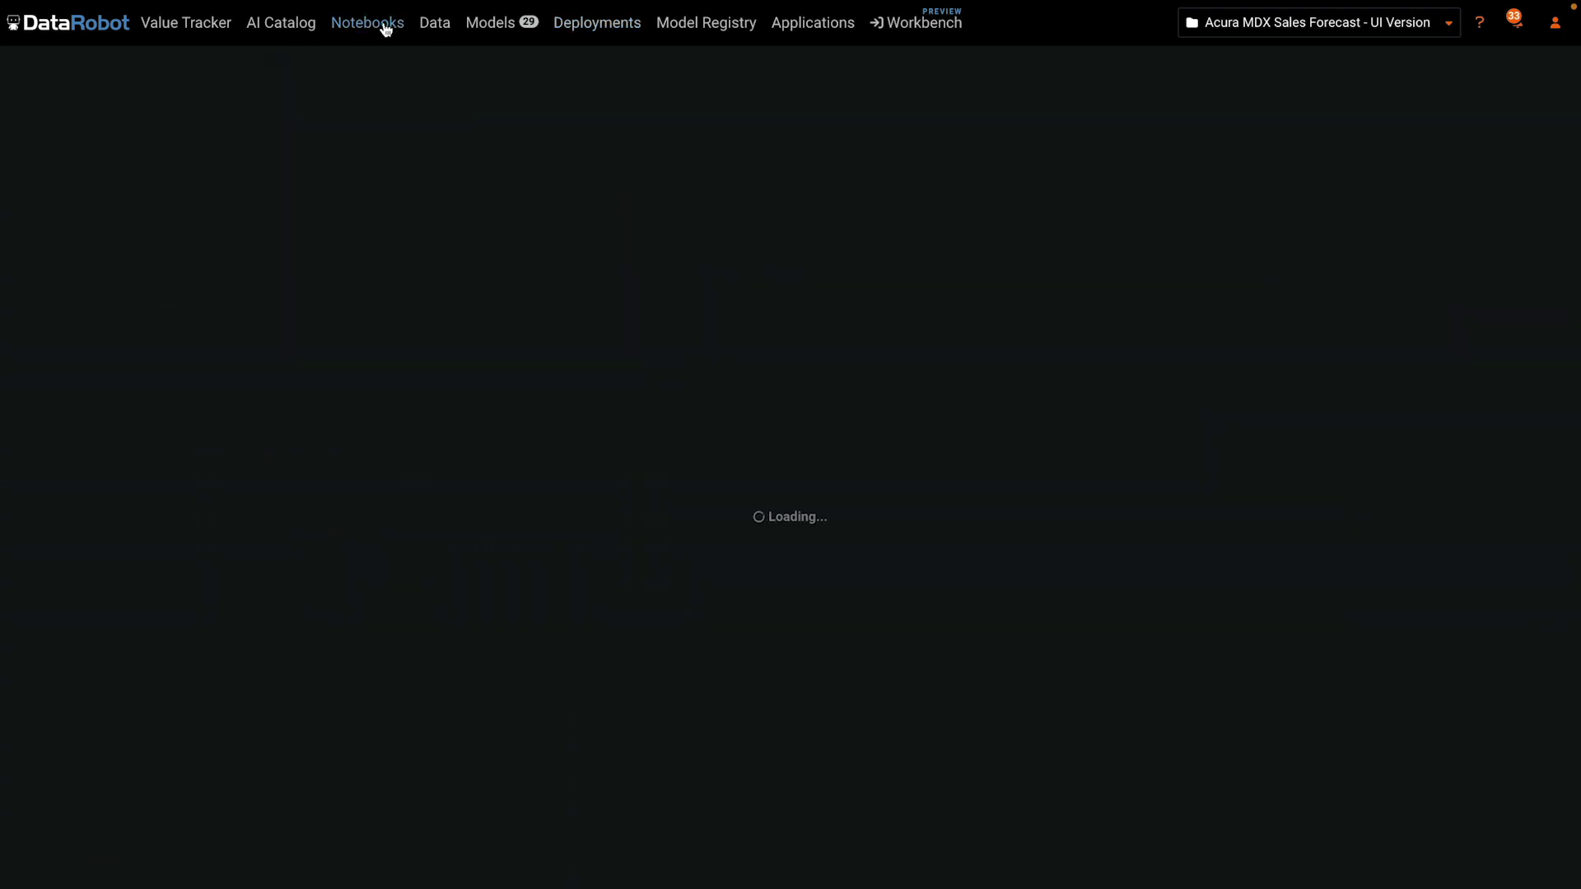
{"action": "left_click", "coordinate": [197, 233]}
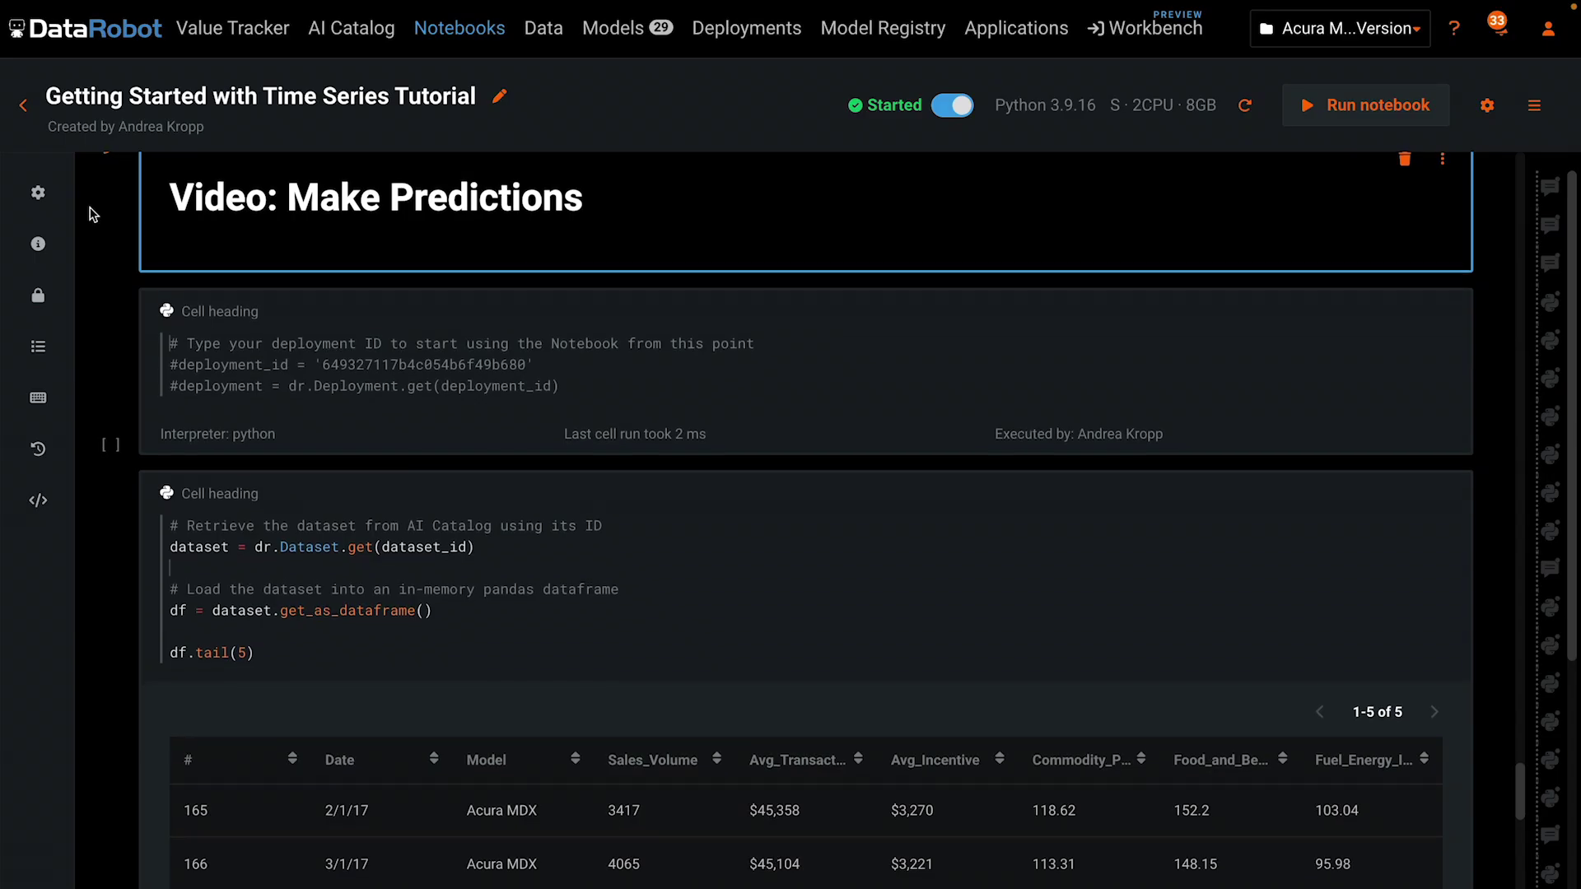
{"action": "scroll", "coordinate": [393, 195], "scroll_direction": "down", "scroll_amount": 5}
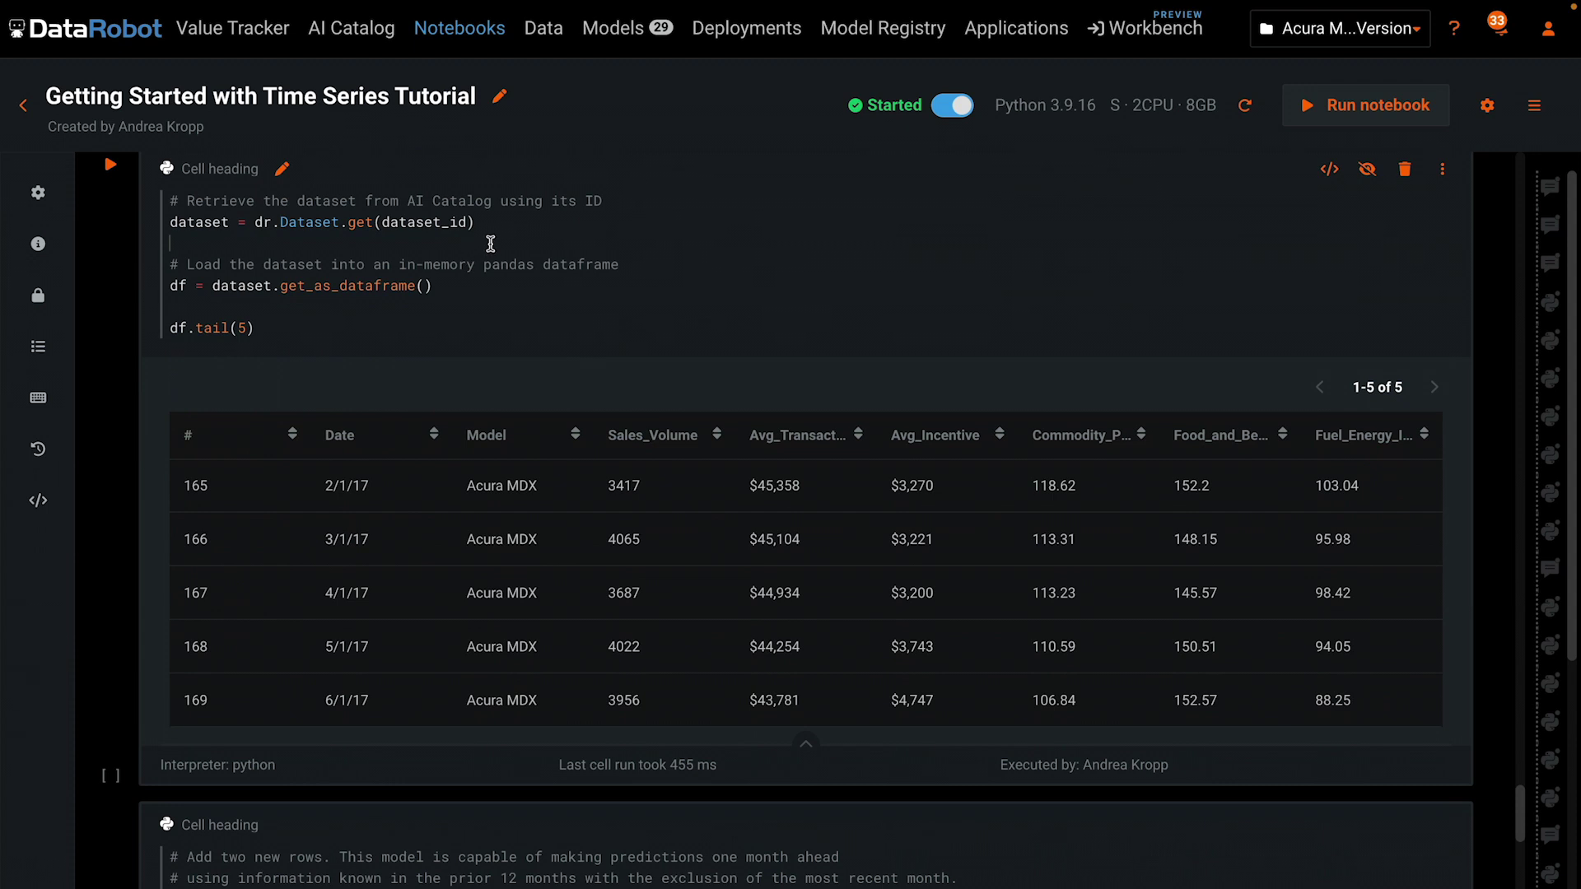
{"action": "left_click", "coordinate": [489, 244]}
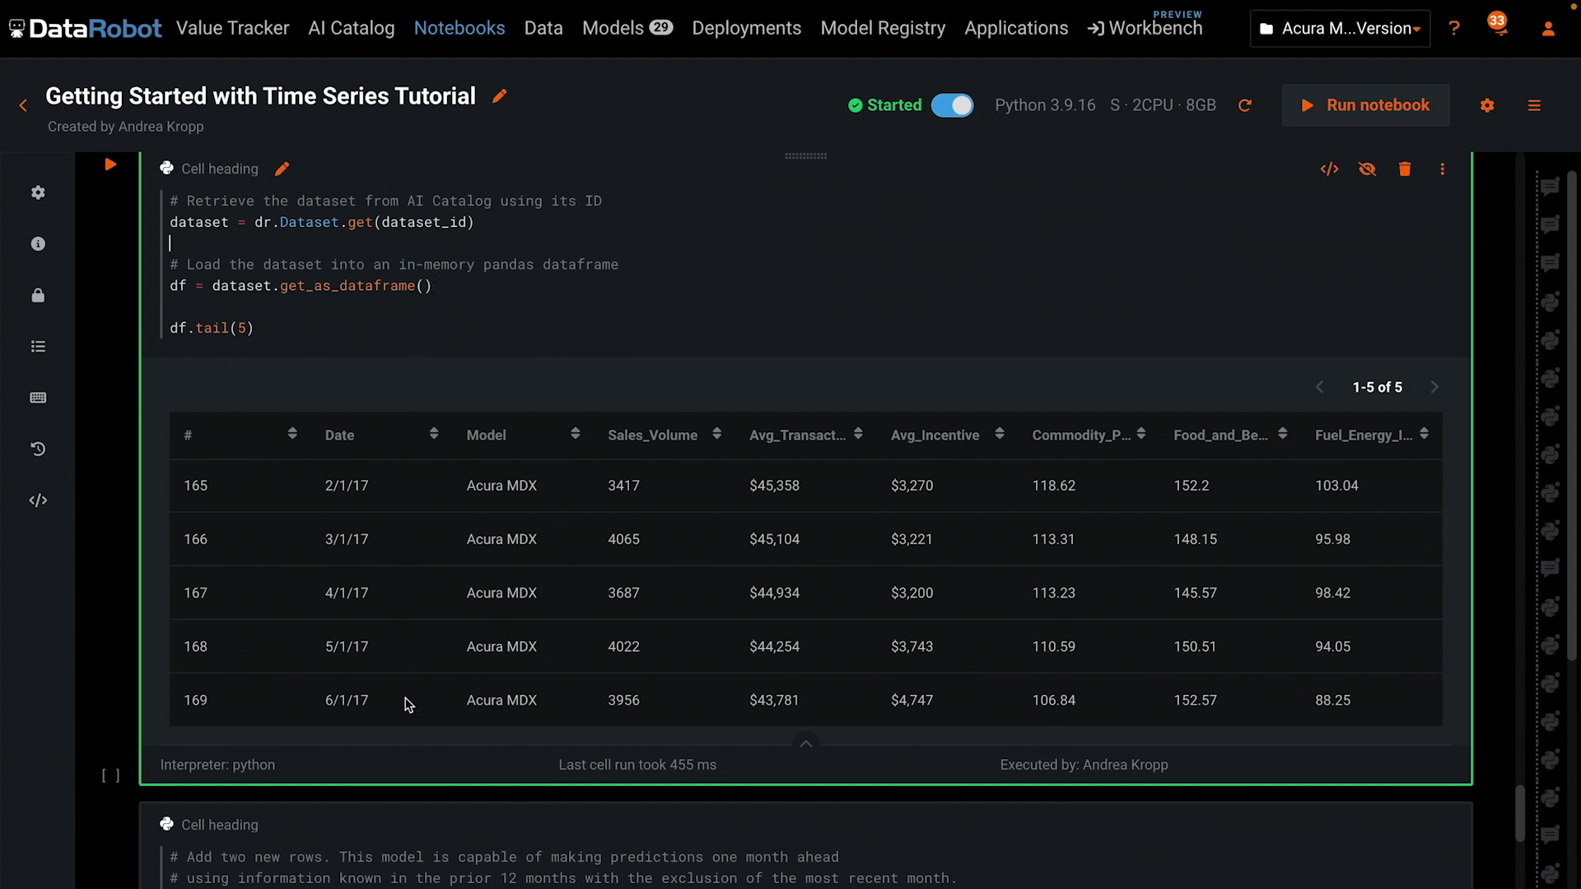
{"action": "scroll", "coordinate": [404, 704], "scroll_direction": "down", "scroll_amount": 4}
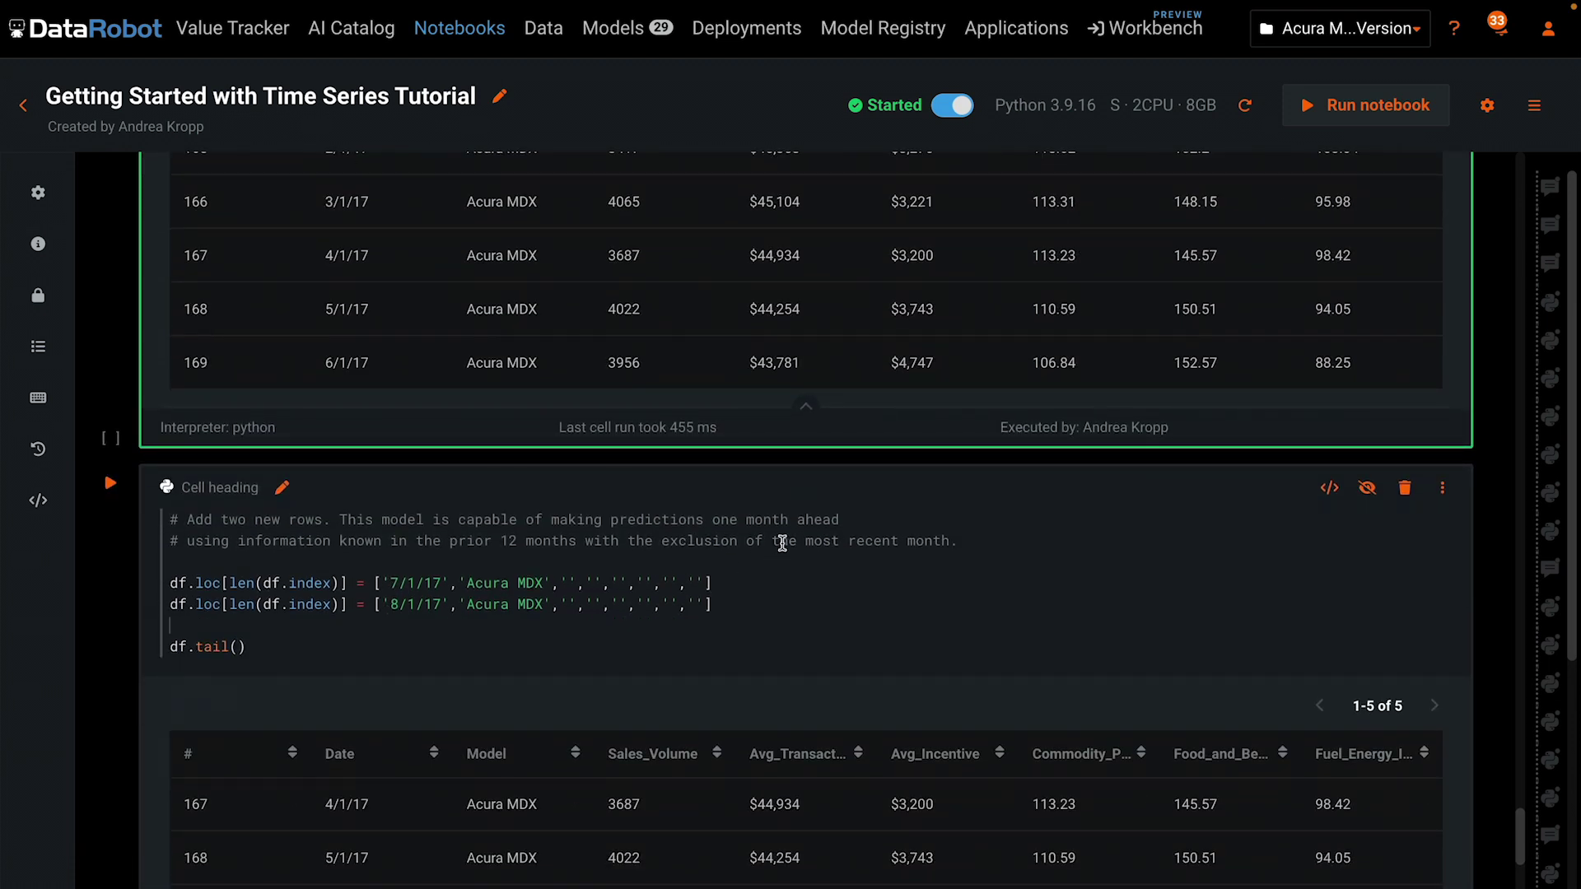
{"action": "left_click", "coordinate": [784, 541]}
{"action": "scroll", "coordinate": [799, 531], "scroll_direction": "down", "scroll_amount": 1}
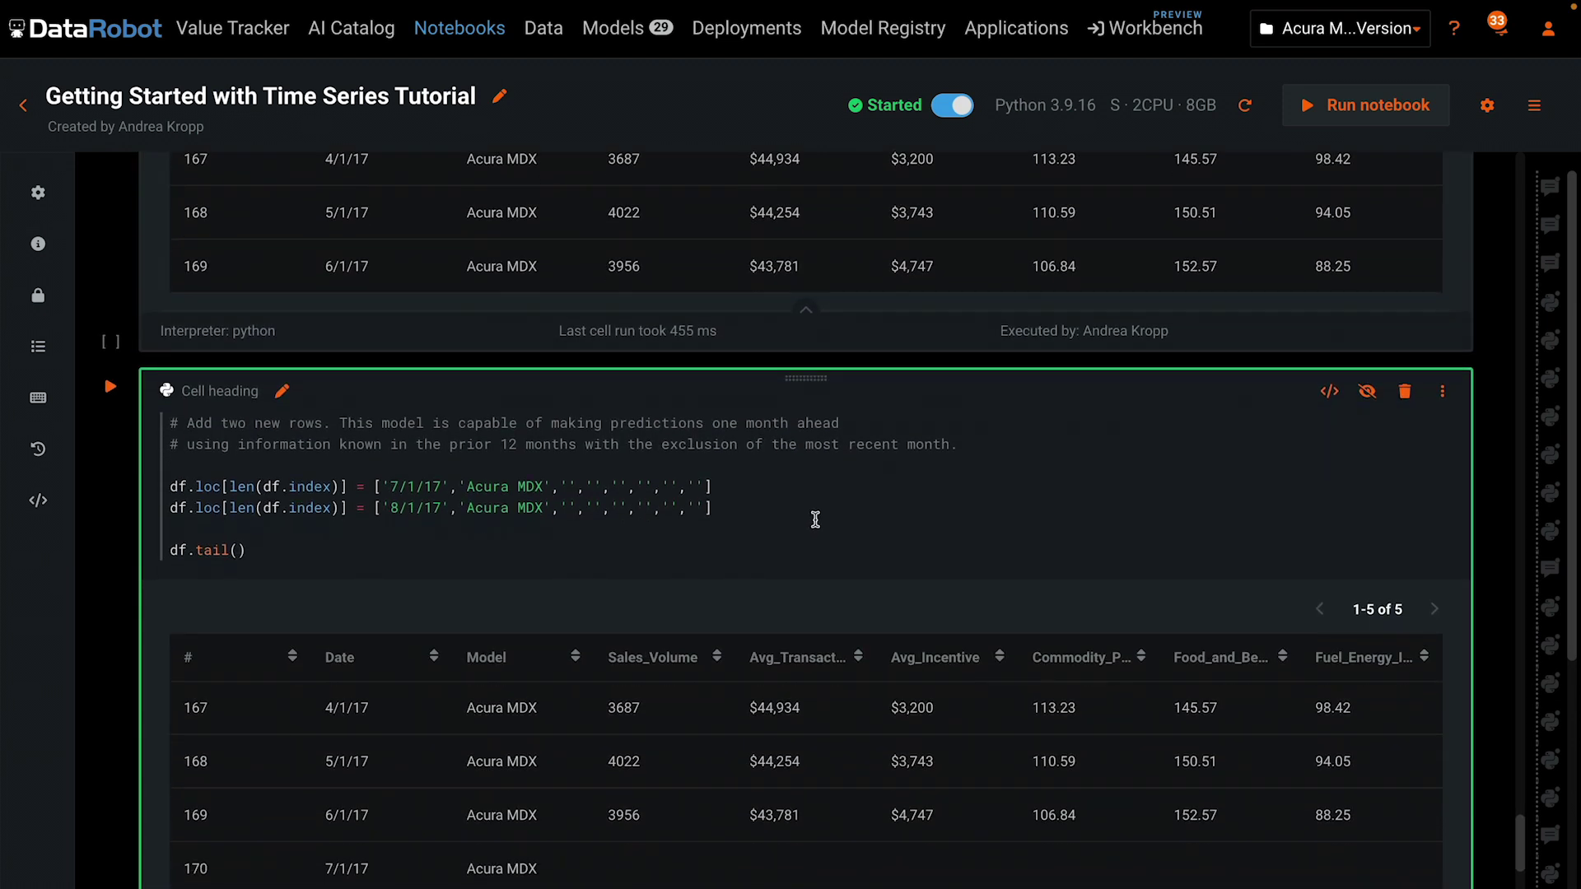
{"action": "scroll", "coordinate": [815, 519], "scroll_direction": "down", "scroll_amount": 2}
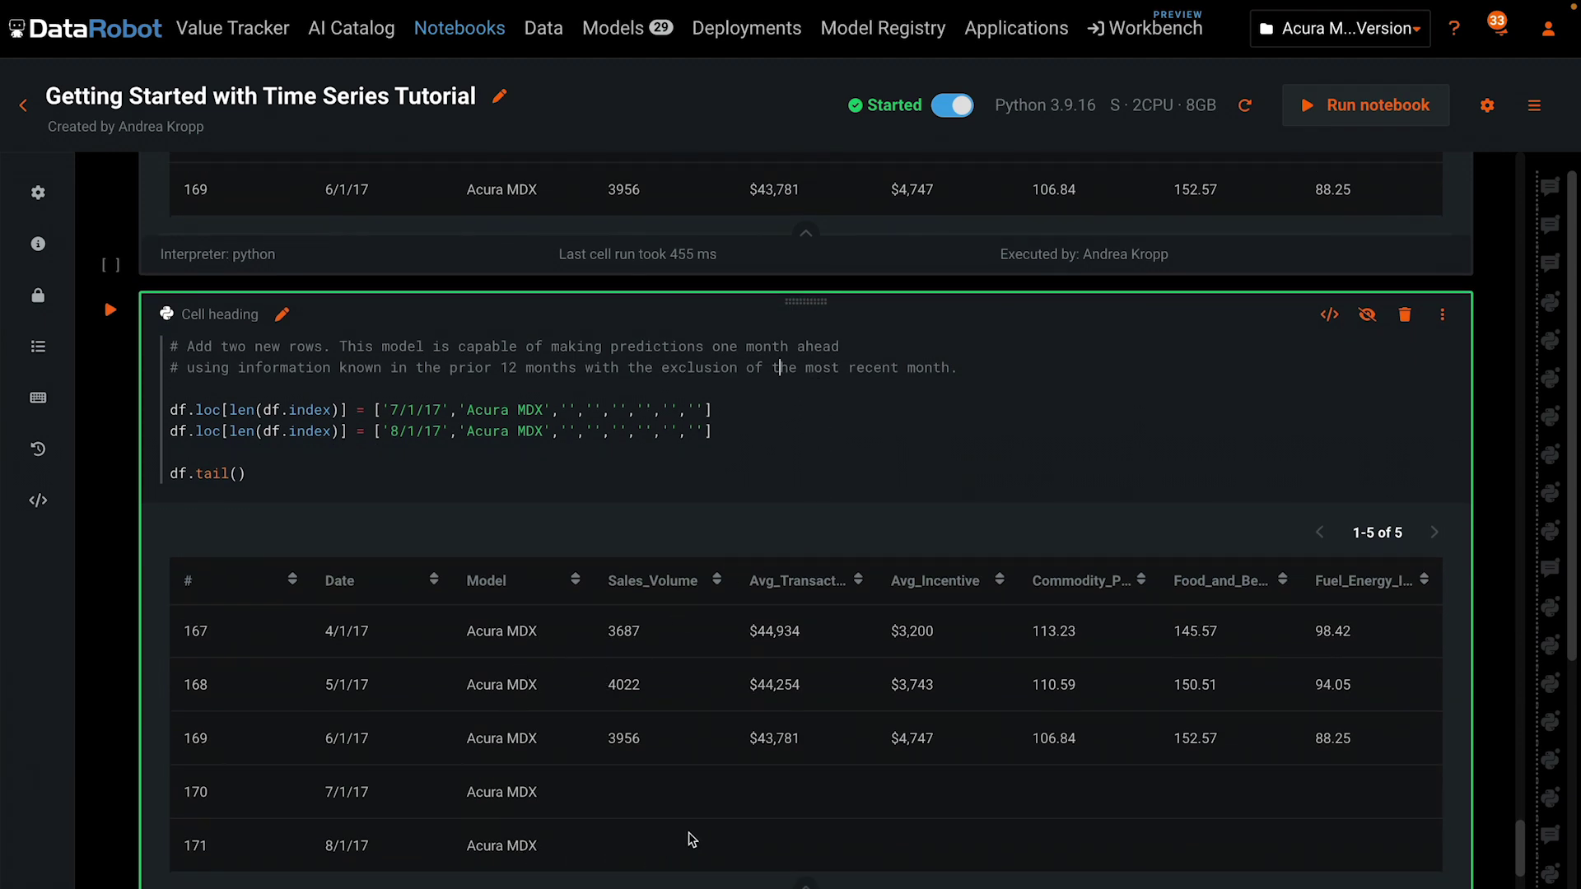
{"action": "scroll", "coordinate": [692, 840], "scroll_direction": "down", "scroll_amount": 7}
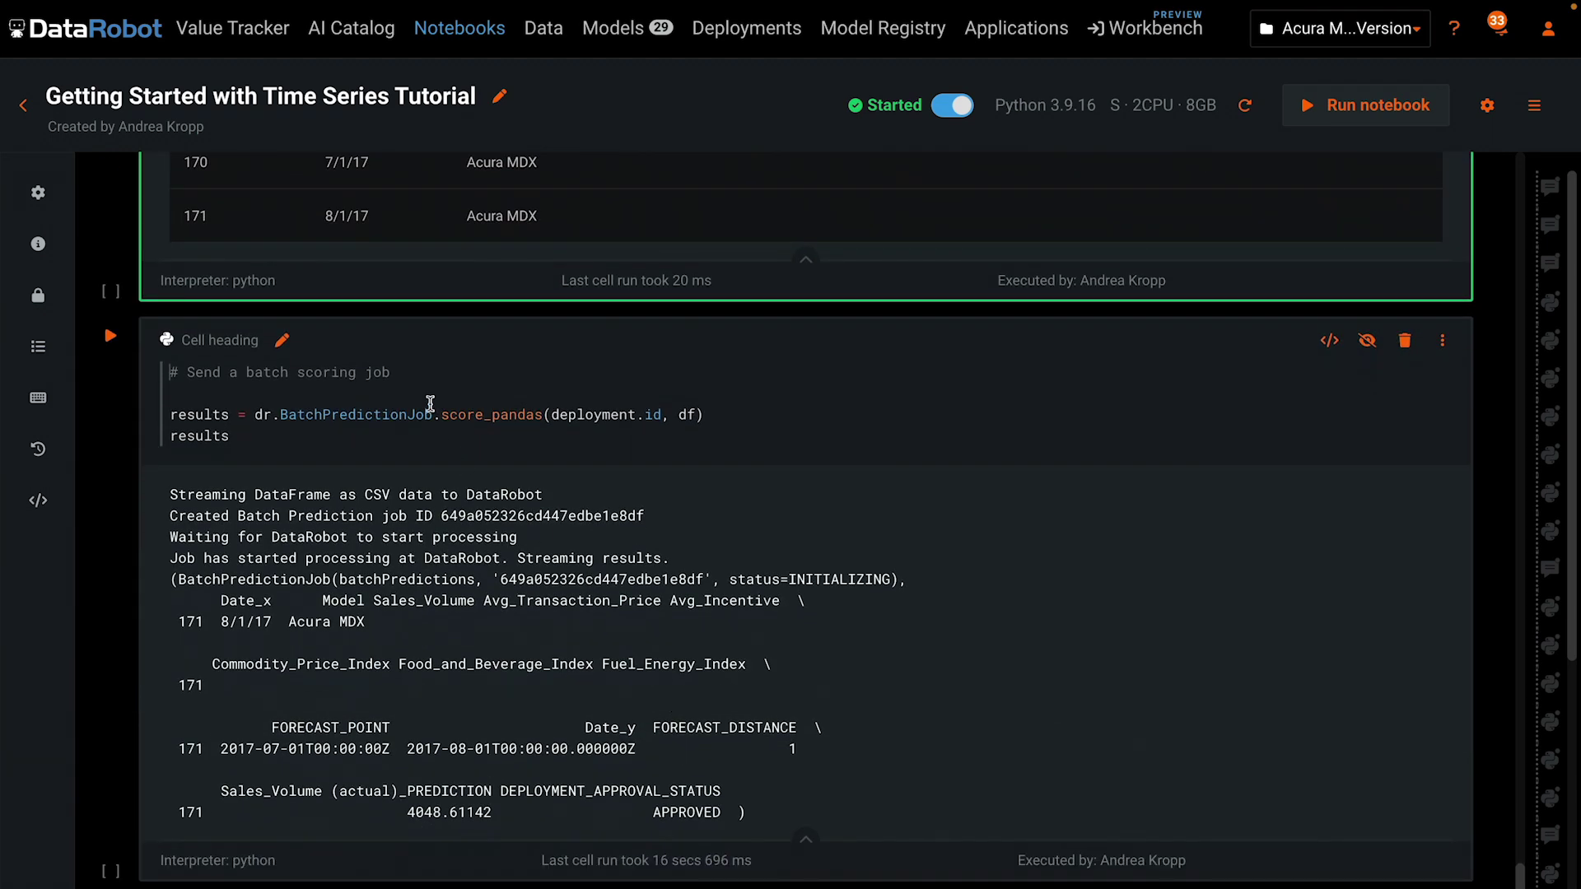
Select the score_pandas call, then check the one-row 8/1/17 result and service stats.
{"action": "left_click_drag", "start_coordinate": [443, 416], "coordinate": [543, 416]}
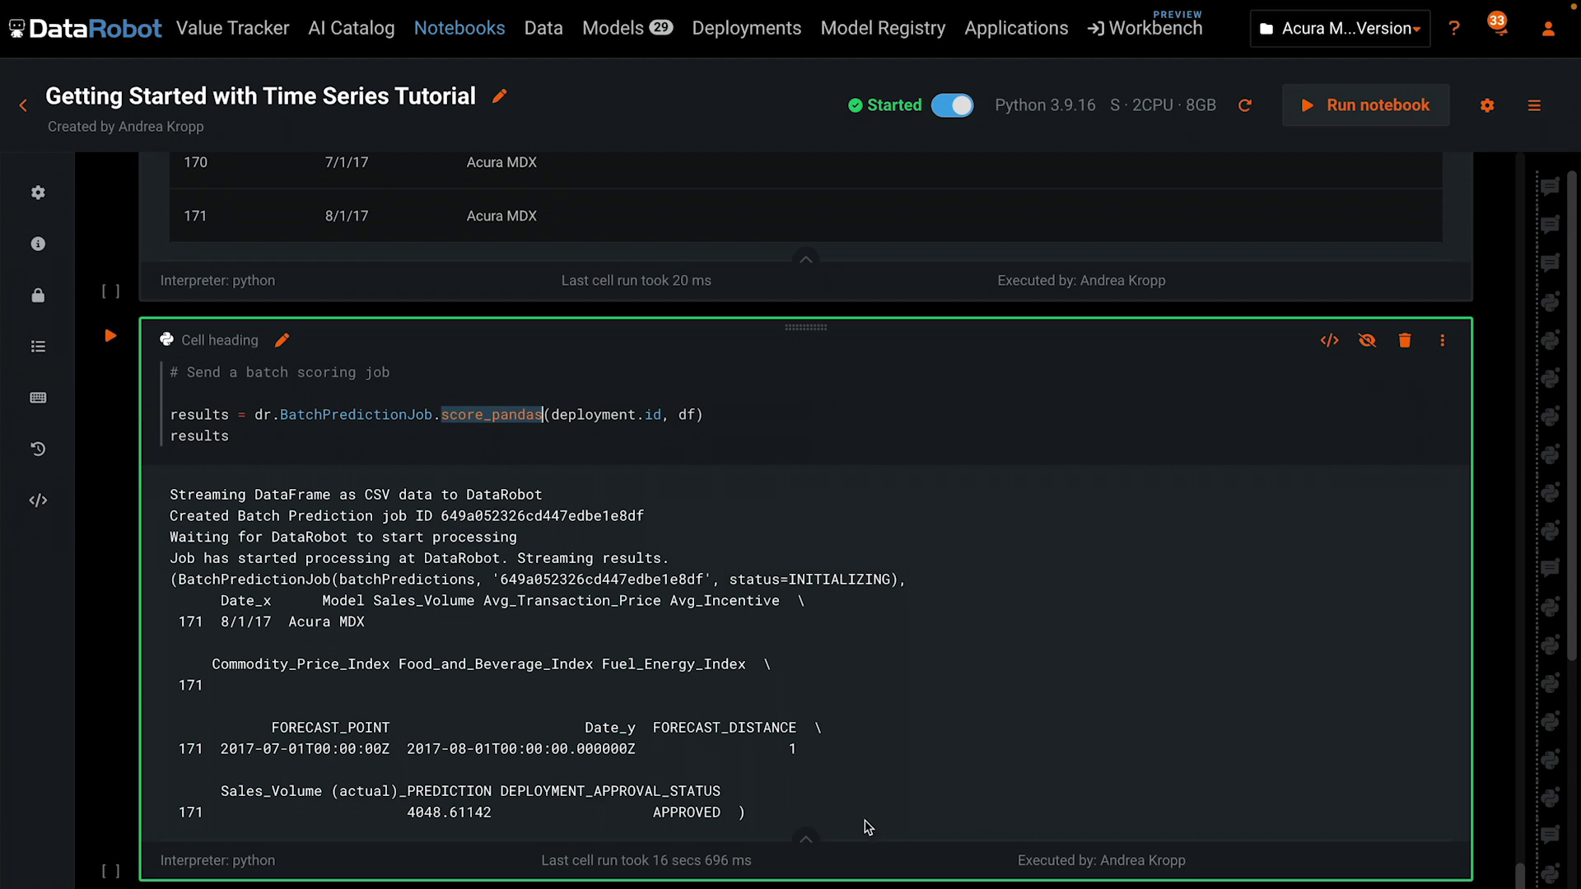
{"action": "scroll", "coordinate": [866, 826], "scroll_direction": "down", "scroll_amount": 5}
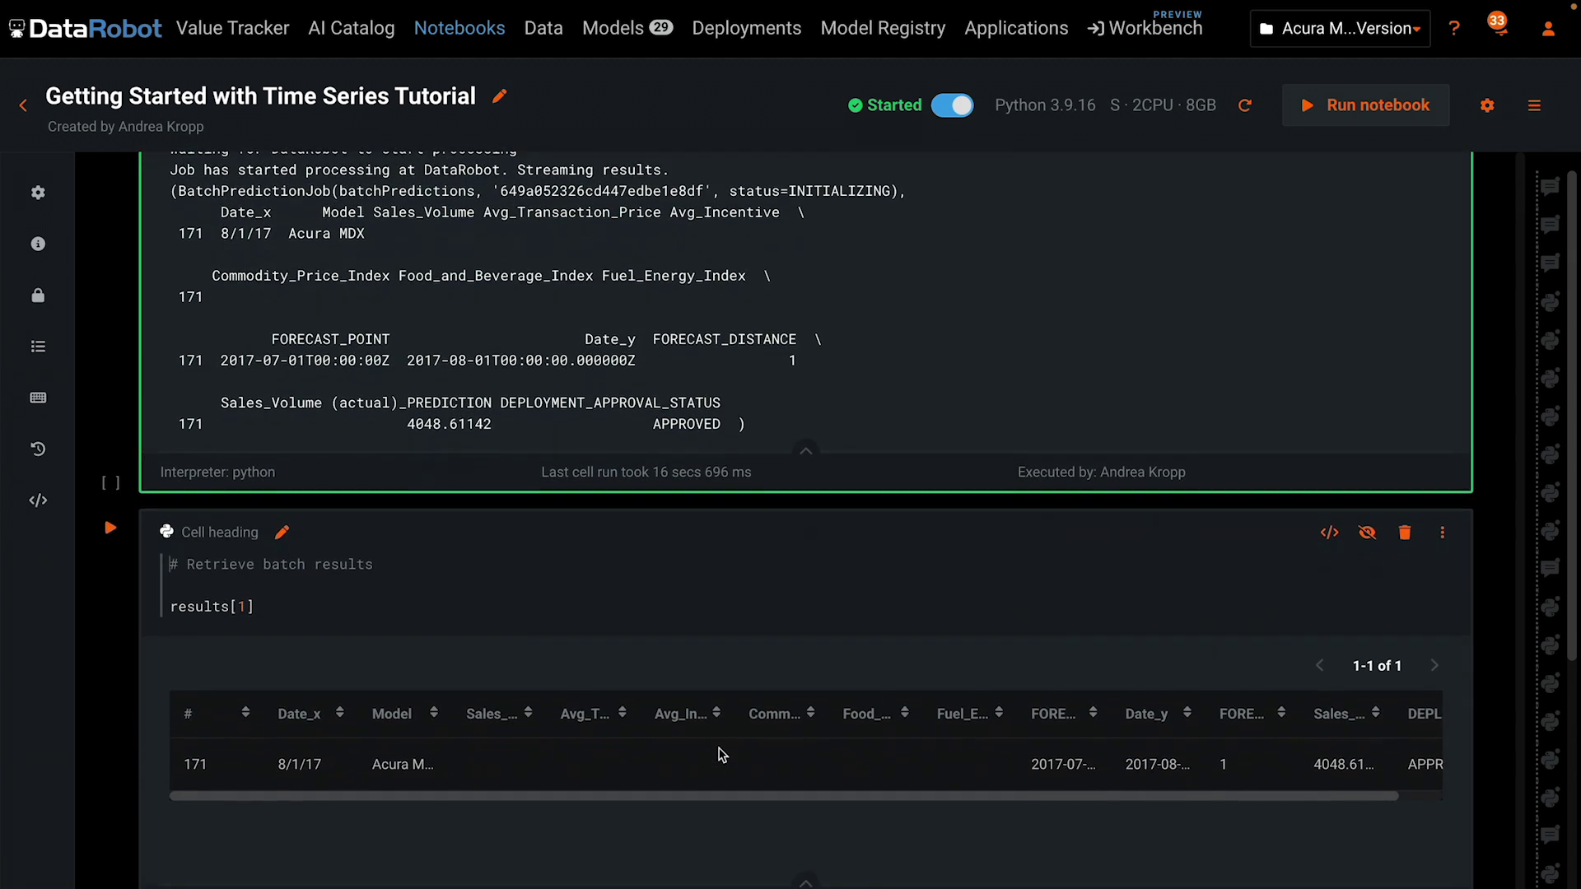
{"action": "scroll", "coordinate": [722, 755], "scroll_direction": "down", "scroll_amount": 1}
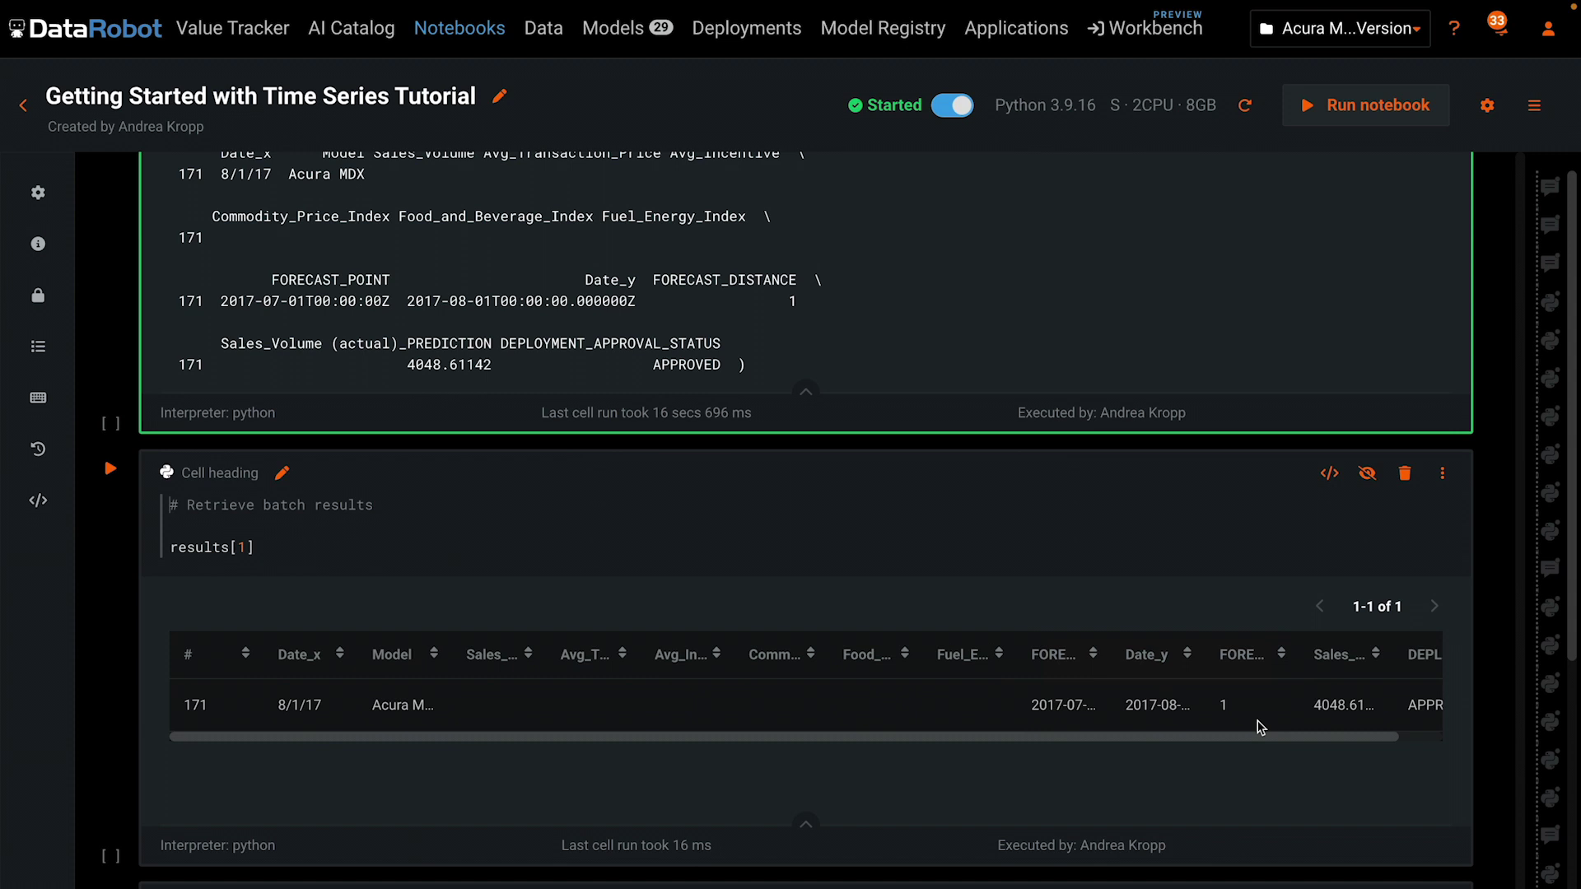
{"action": "scroll", "coordinate": [1320, 741], "scroll_direction": "down", "scroll_amount": 2}
{"action": "scroll", "coordinate": [1317, 733], "scroll_direction": "down", "scroll_amount": 5}
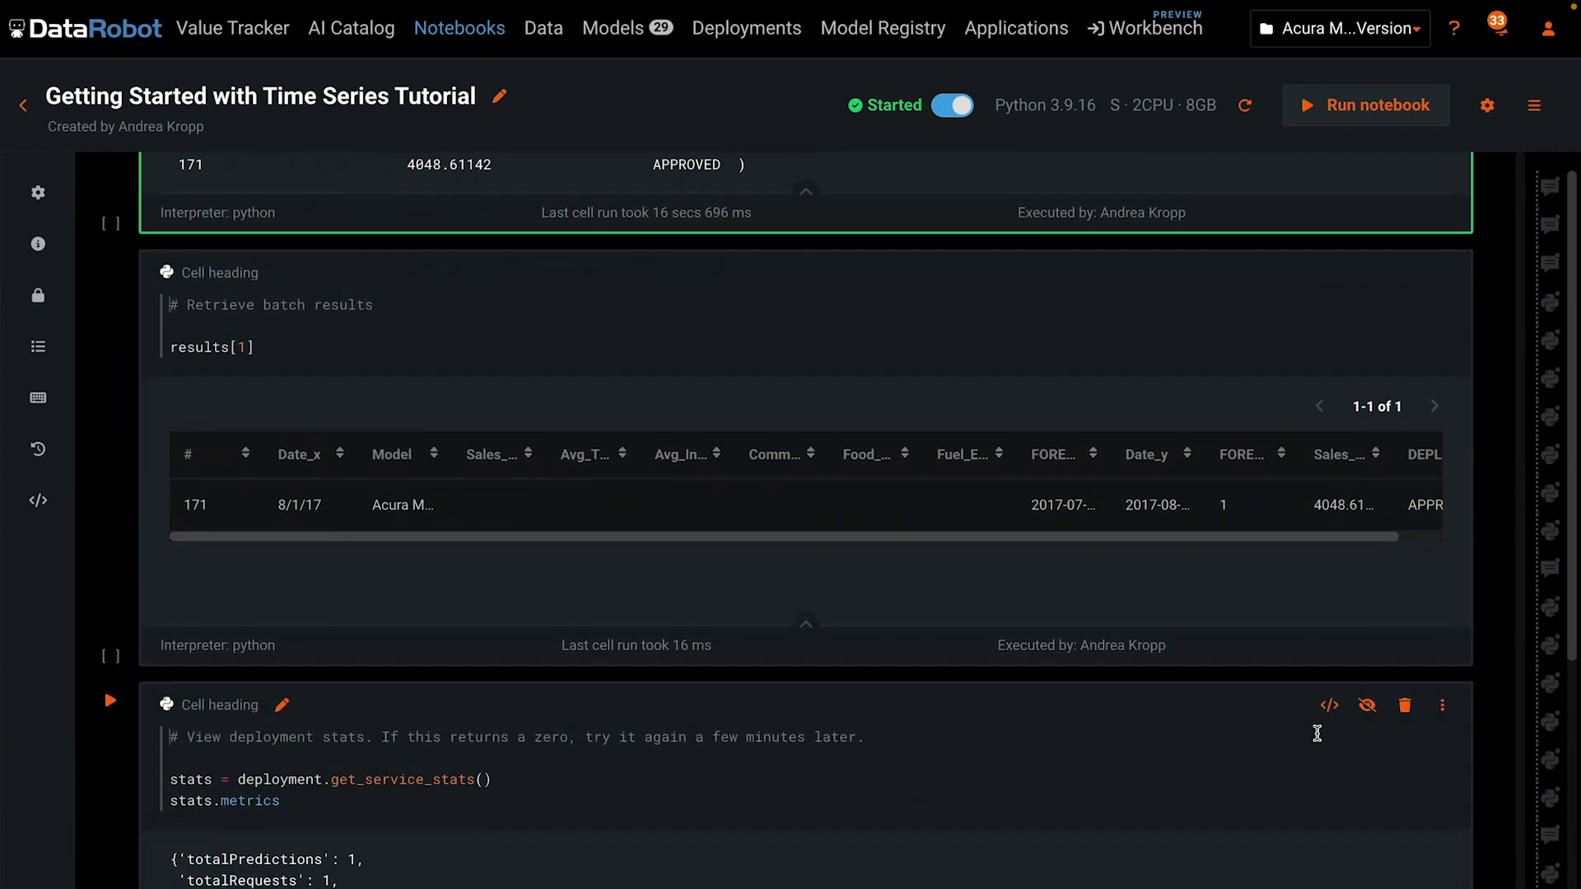